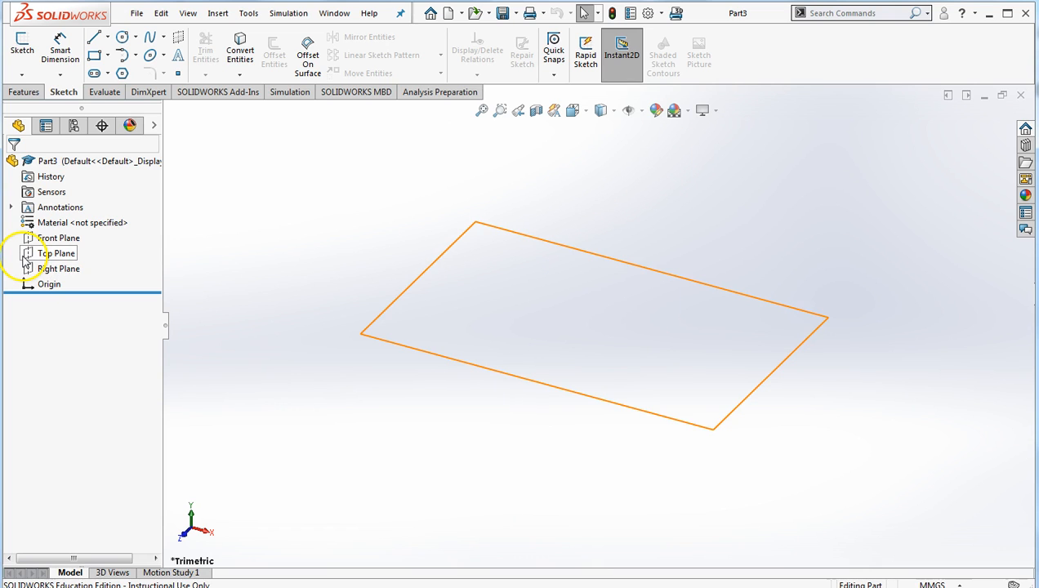
Orient the view normal to the Top Plane and review the bracelet step list in Notepad.
{"action": "left_click", "coordinate": [29, 255]}
{"action": "left_click", "coordinate": [98, 236]}
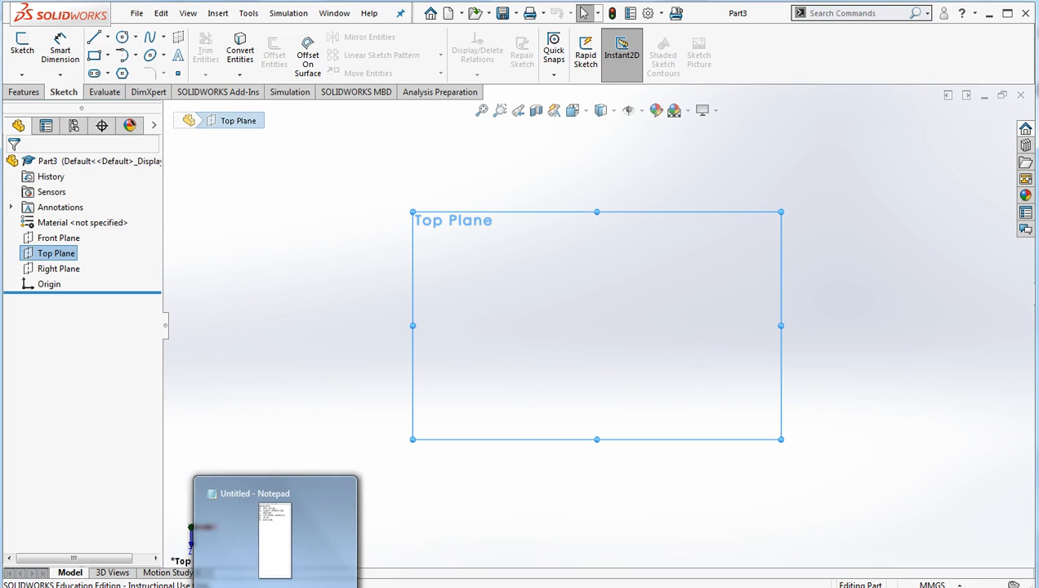
{"action": "left_click", "coordinate": [275, 585]}
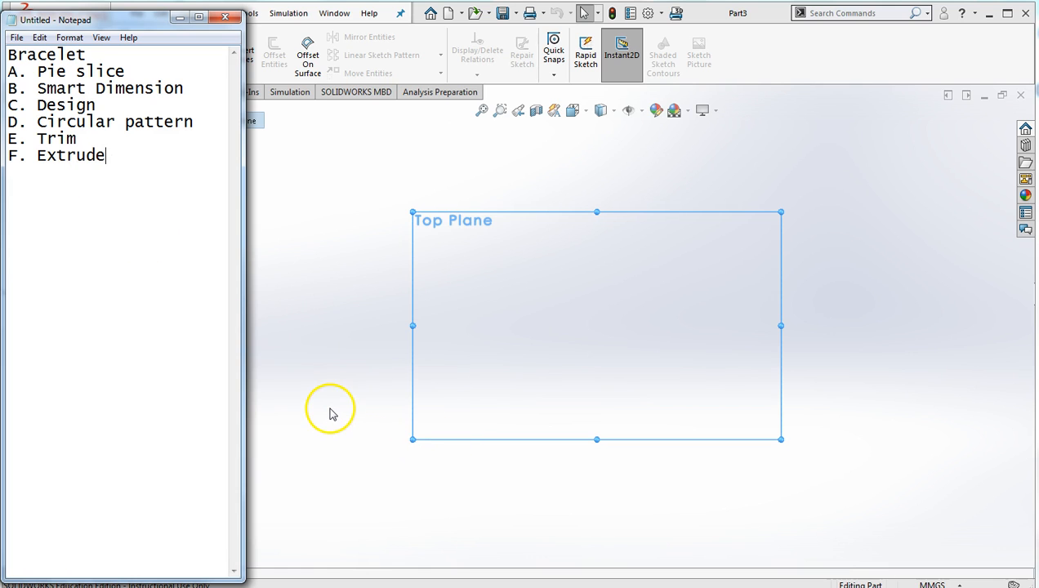
{"action": "left_click", "coordinate": [339, 470]}
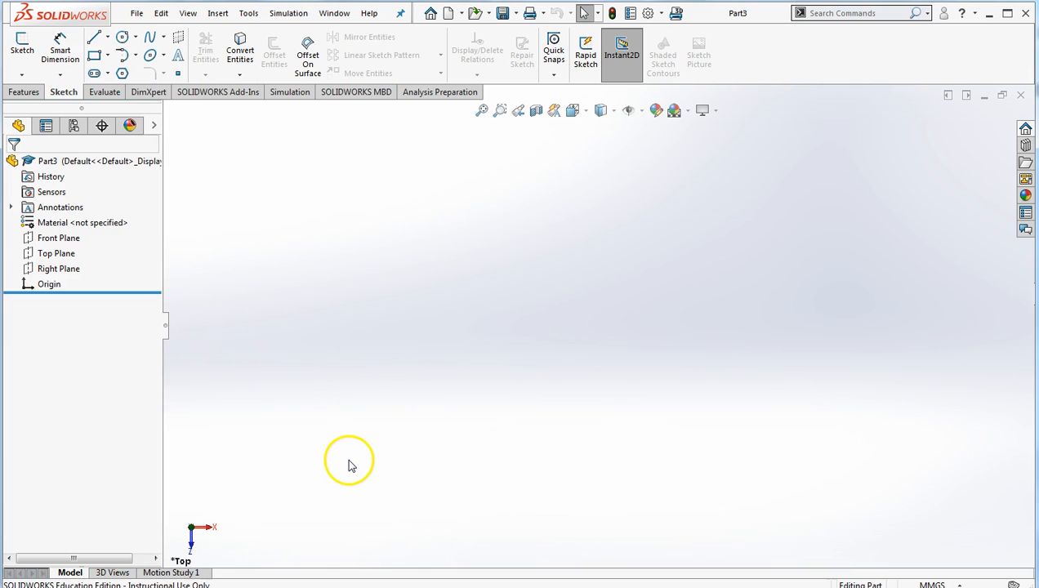
{"action": "left_click", "coordinate": [55, 256]}
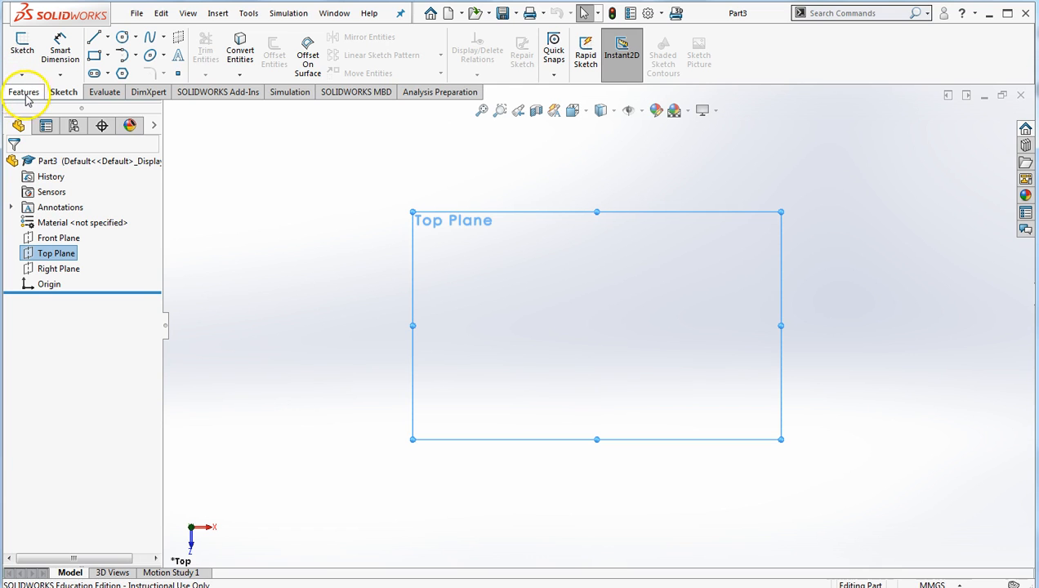
{"action": "key", "text": "alt+Tab"}
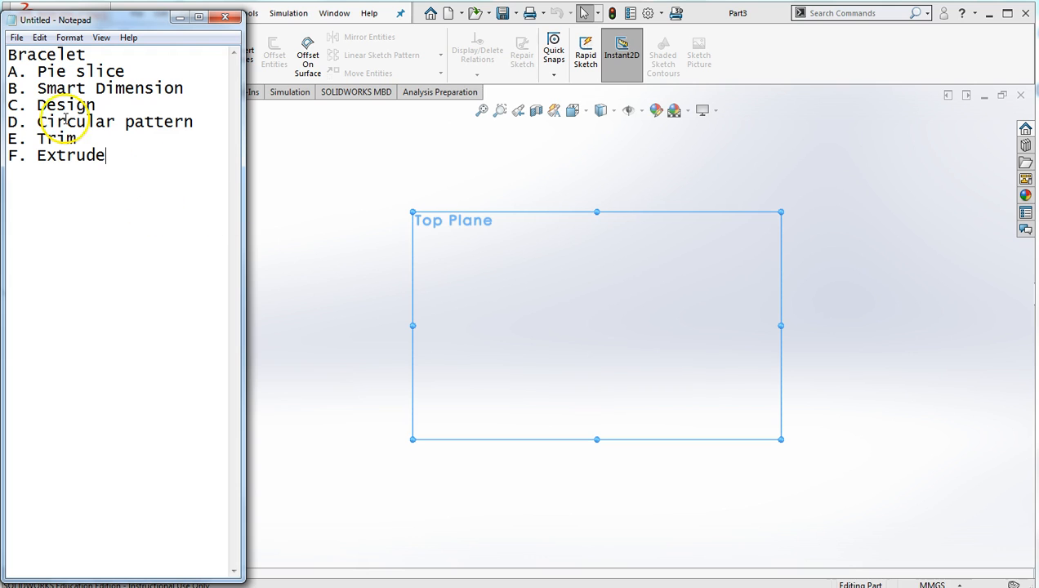
{"action": "left_click", "coordinate": [297, 235]}
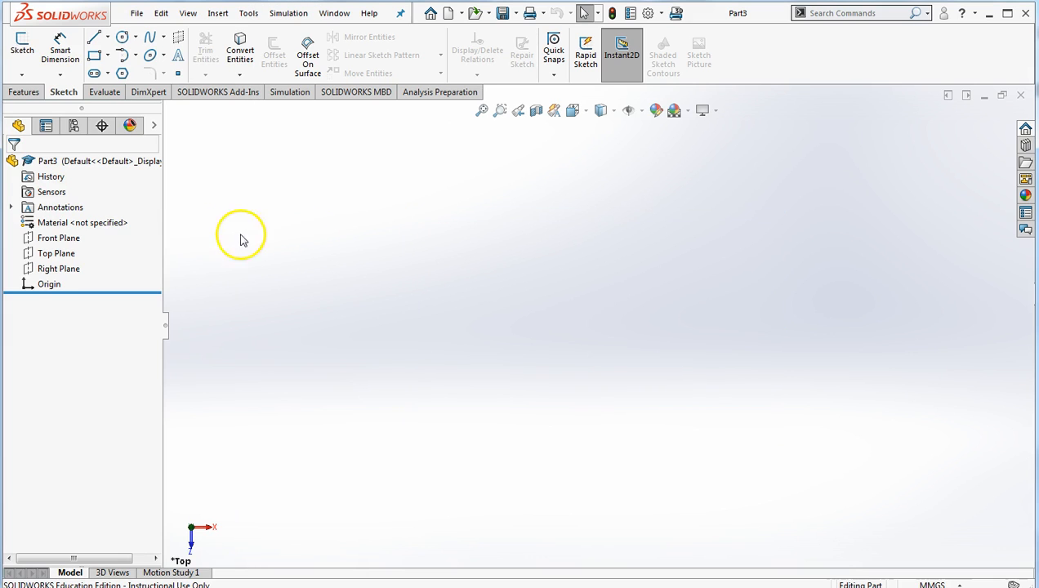
On the Top Plane, sketch two lines forming a V at the origin, the left about 35 mm and the right about 66 mm long.
{"action": "left_click", "coordinate": [59, 254]}
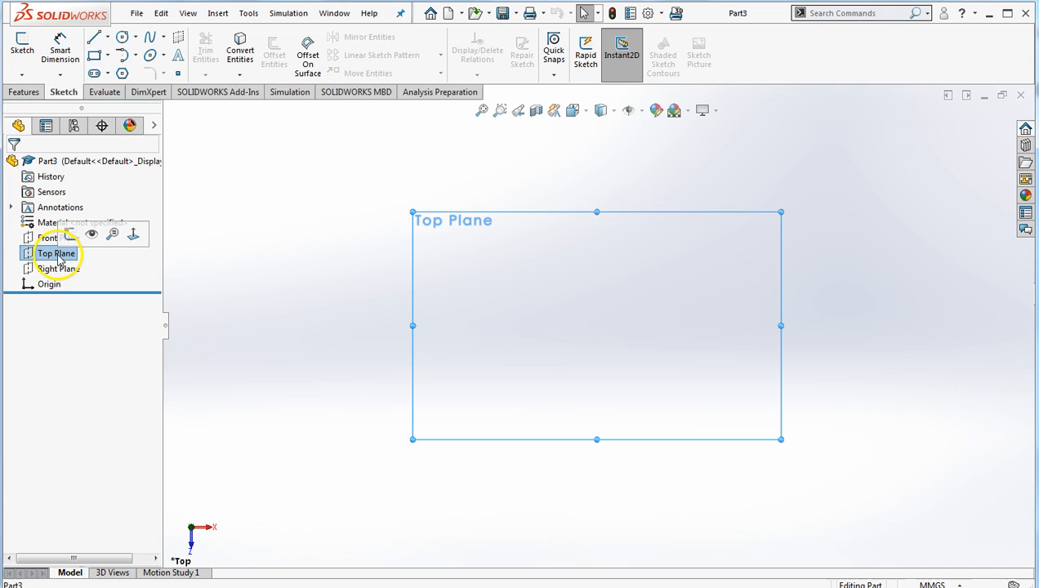
{"action": "left_click", "coordinate": [93, 38]}
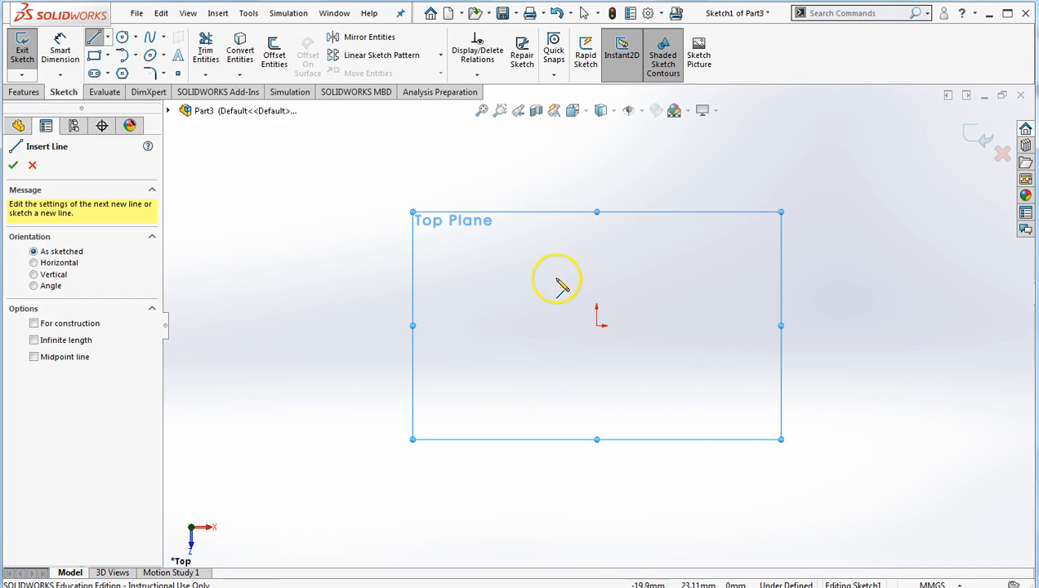
{"action": "left_click", "coordinate": [554, 268]}
{"action": "left_click", "coordinate": [597, 325]}
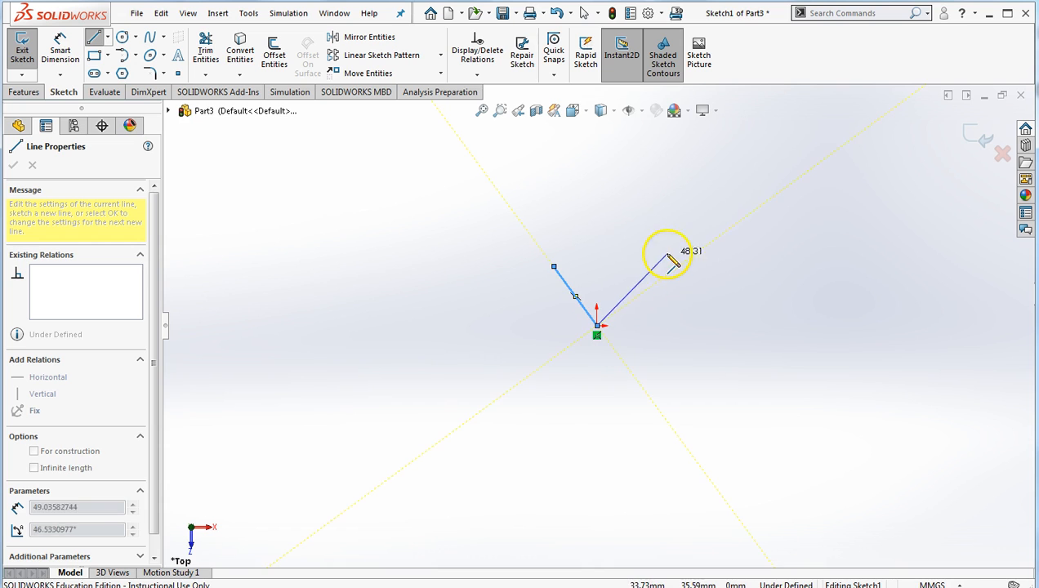
{"action": "left_click", "coordinate": [660, 253]}
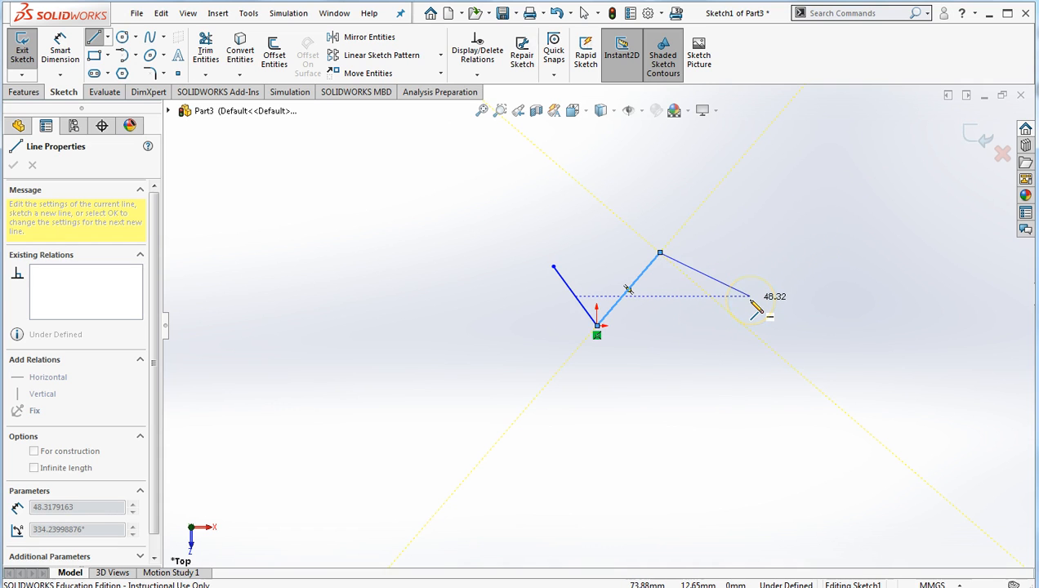
{"action": "key", "text": "Escape"}
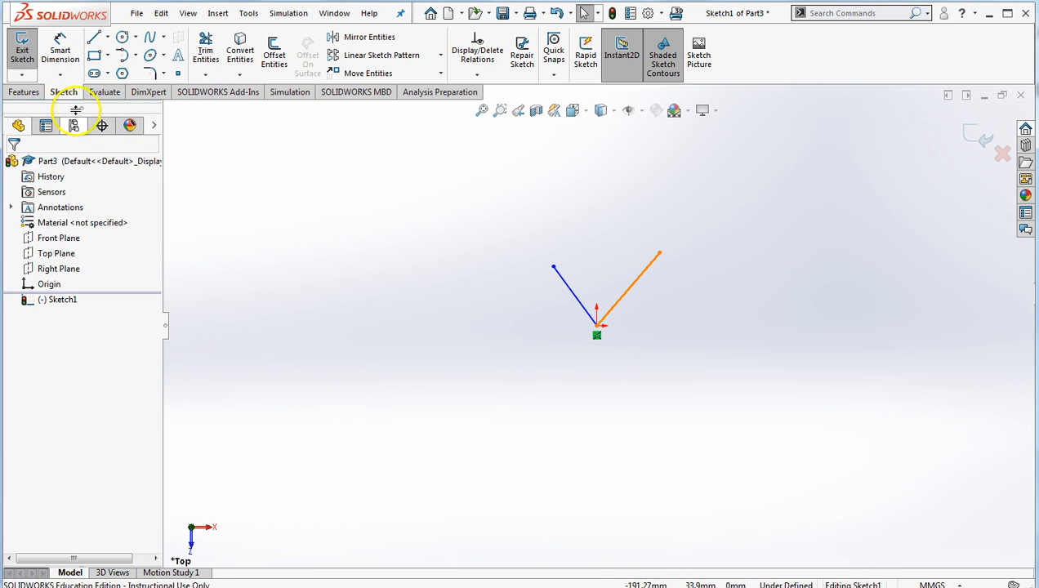
Dimension the left line of the V with Smart Dimension and set its length to 50 mm.
{"action": "left_click", "coordinate": [61, 51]}
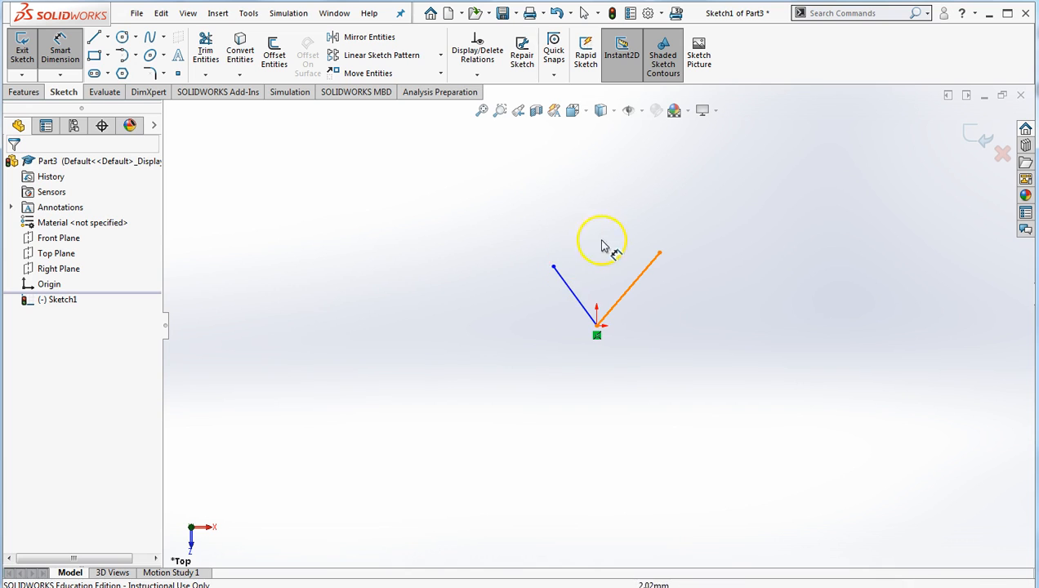
{"action": "left_click", "coordinate": [583, 298]}
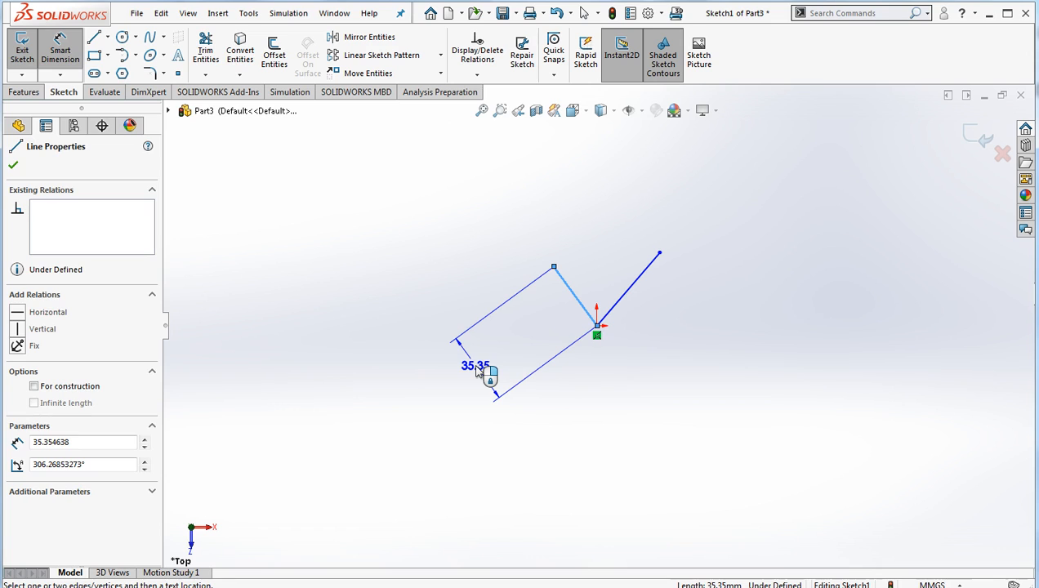
{"action": "left_click", "coordinate": [478, 369]}
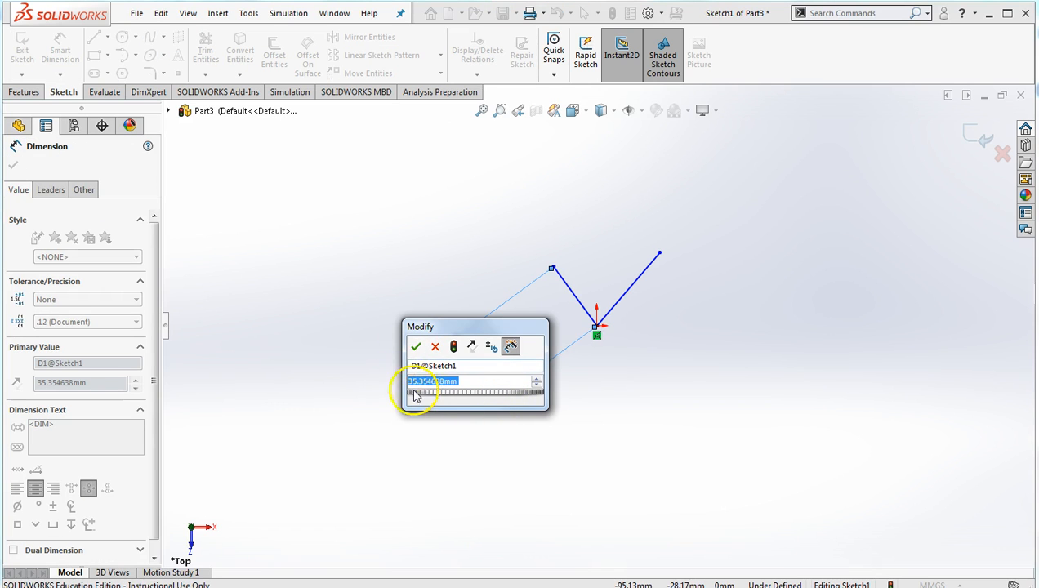
{"action": "type", "text": "50"}
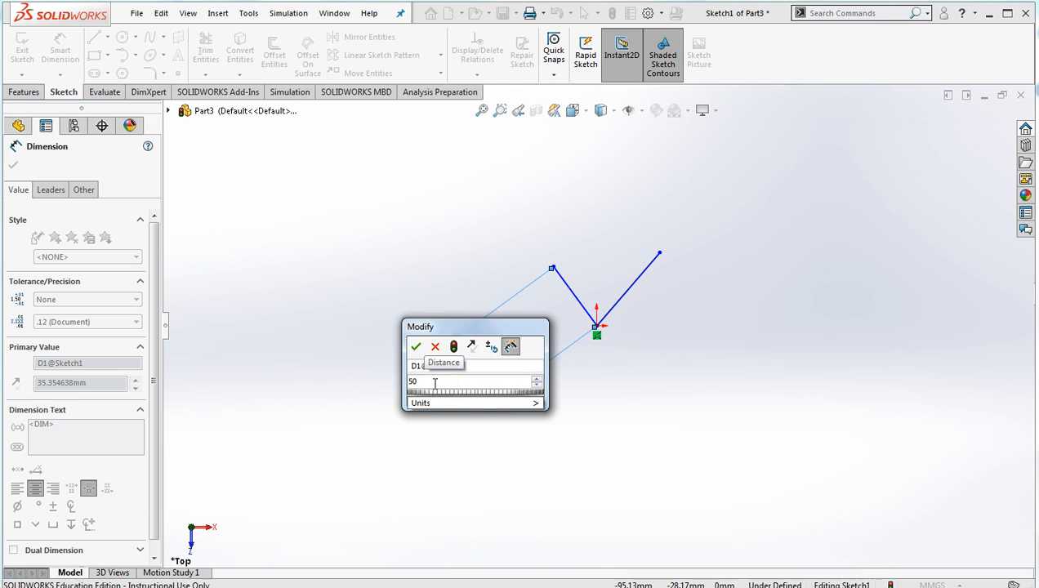
{"action": "key", "text": "Return"}
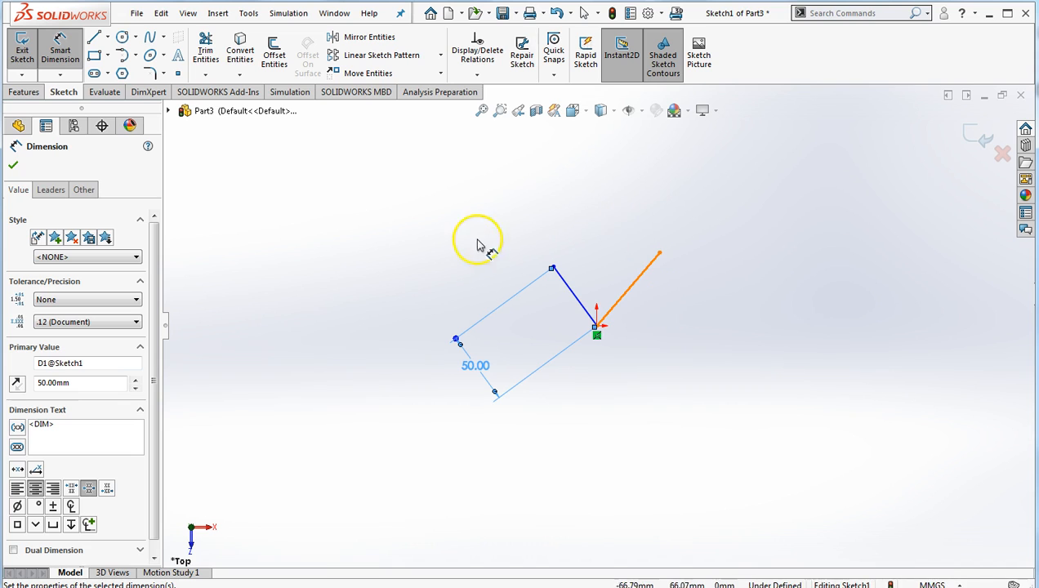
Dimension the right line of the V and set its length to 50 mm.
{"action": "left_click", "coordinate": [630, 294]}
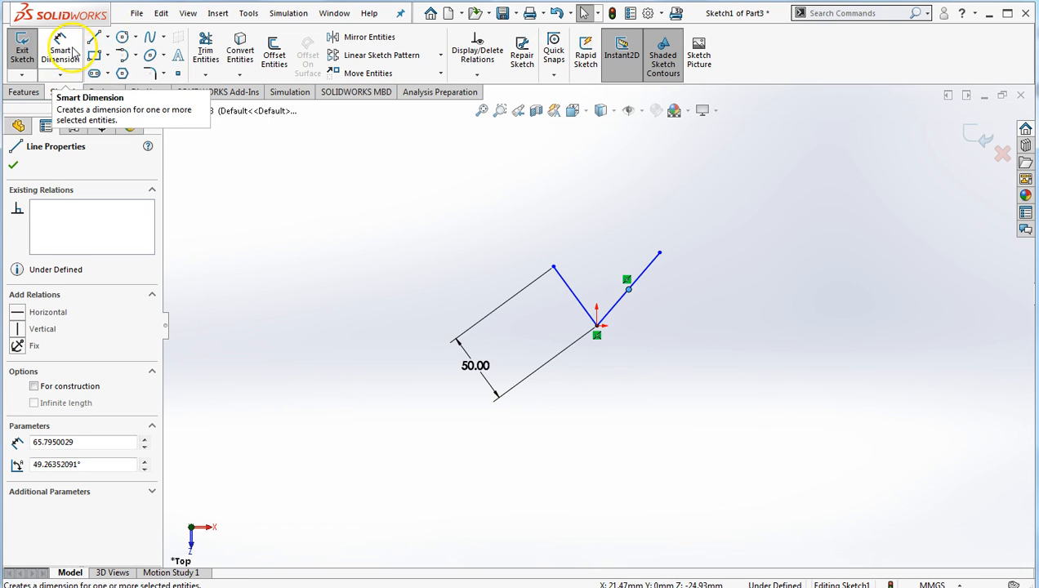
{"action": "left_click", "coordinate": [62, 53]}
{"action": "left_click", "coordinate": [624, 301]}
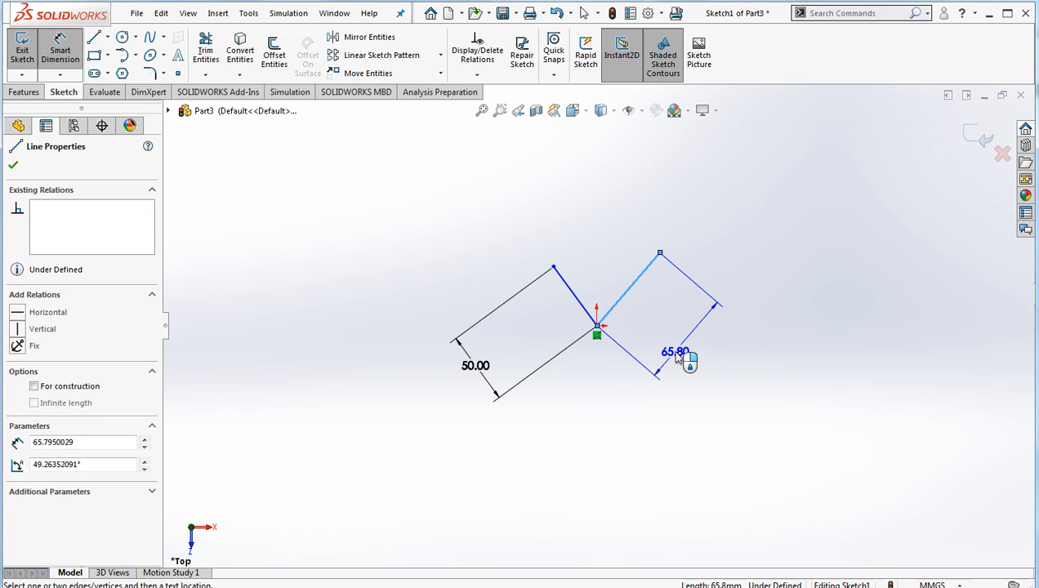
{"action": "left_click", "coordinate": [677, 357]}
{"action": "type", "text": "50"}
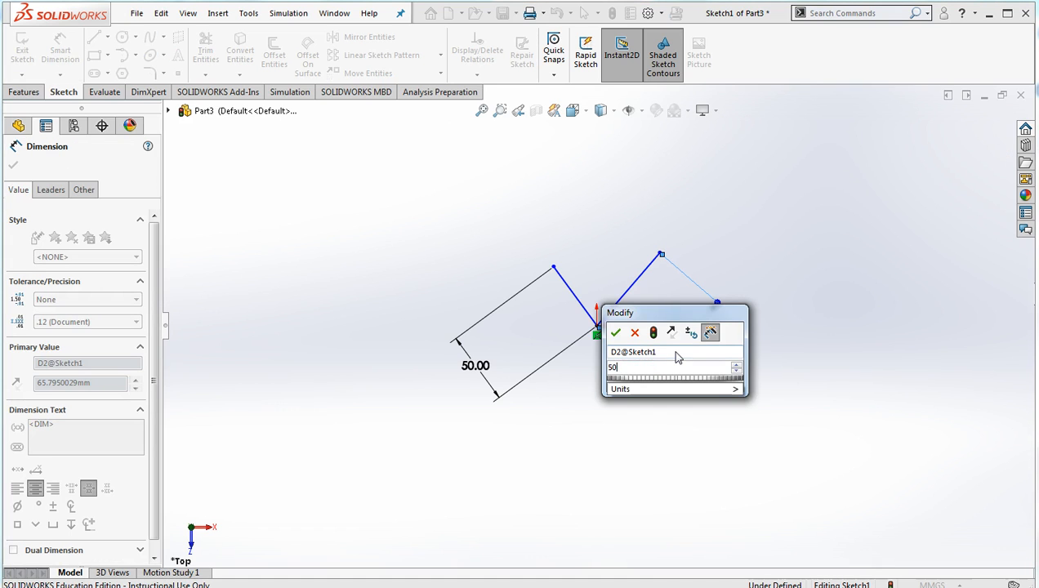
{"action": "key", "text": "Return"}
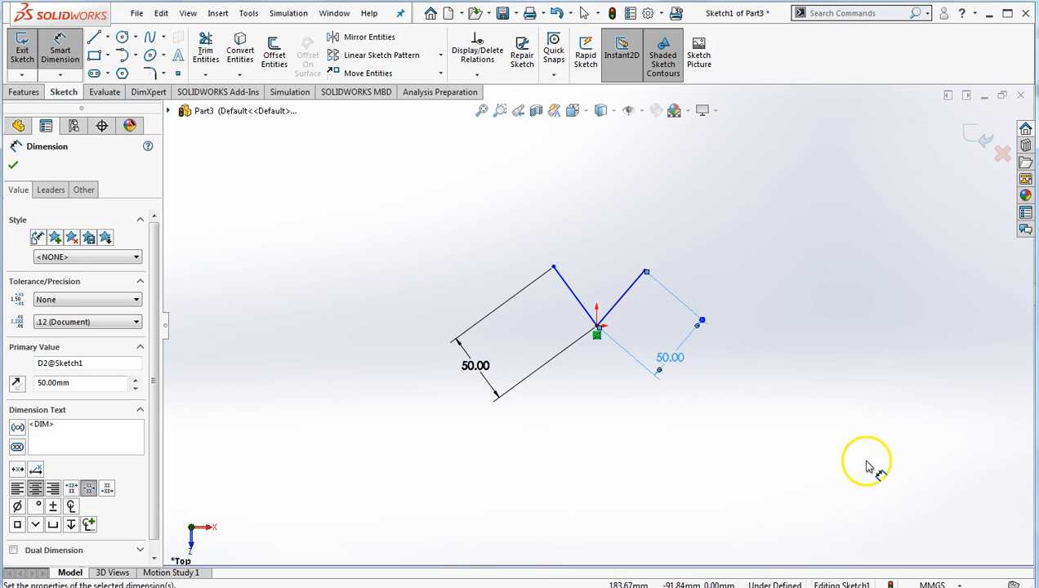
Dimension the angle between the two V lines and set it to 50 degrees.
{"action": "left_click", "coordinate": [572, 290]}
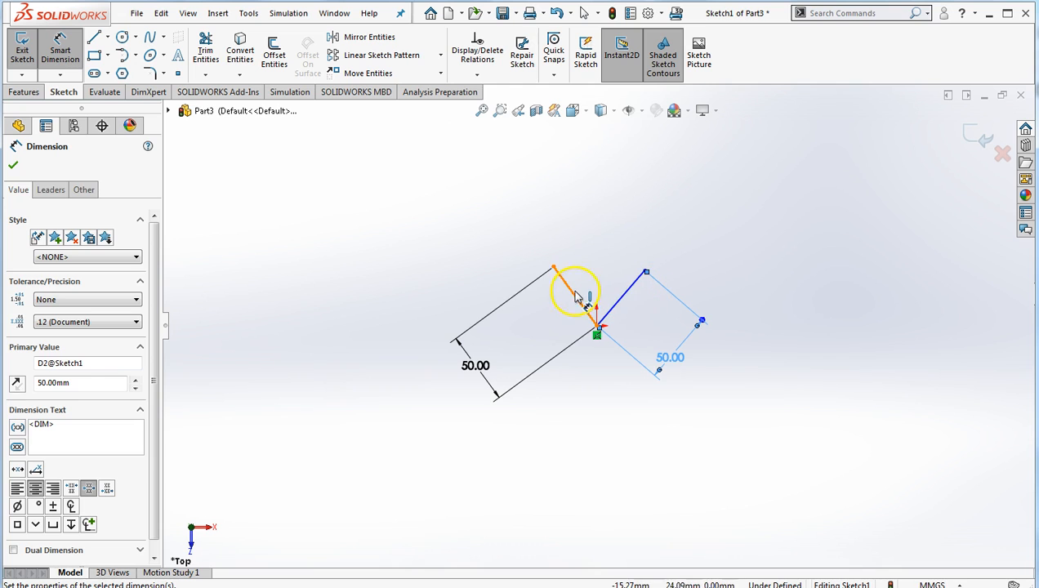
{"action": "left_click", "coordinate": [621, 300]}
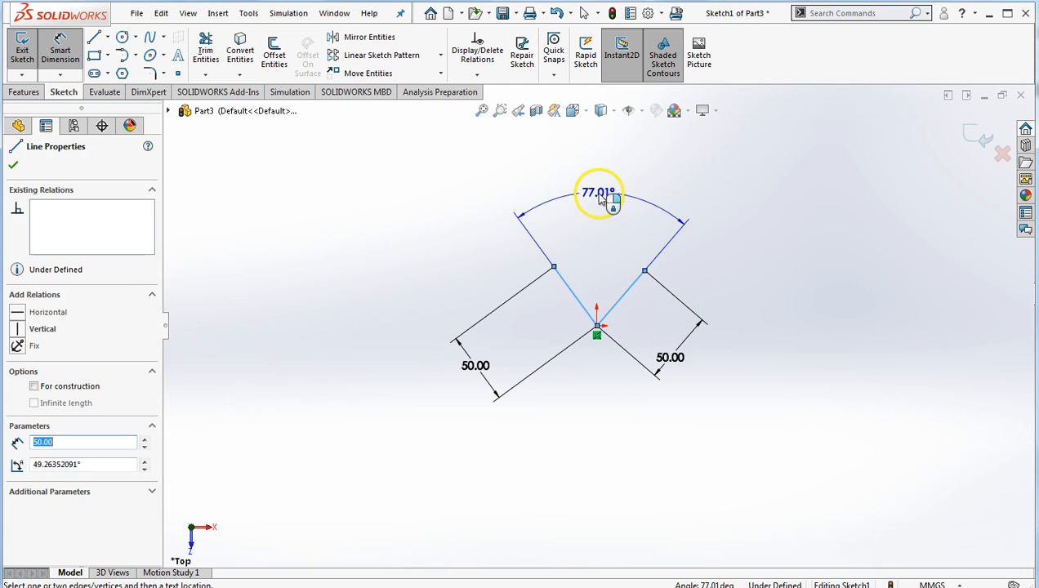
{"action": "left_click", "coordinate": [607, 208]}
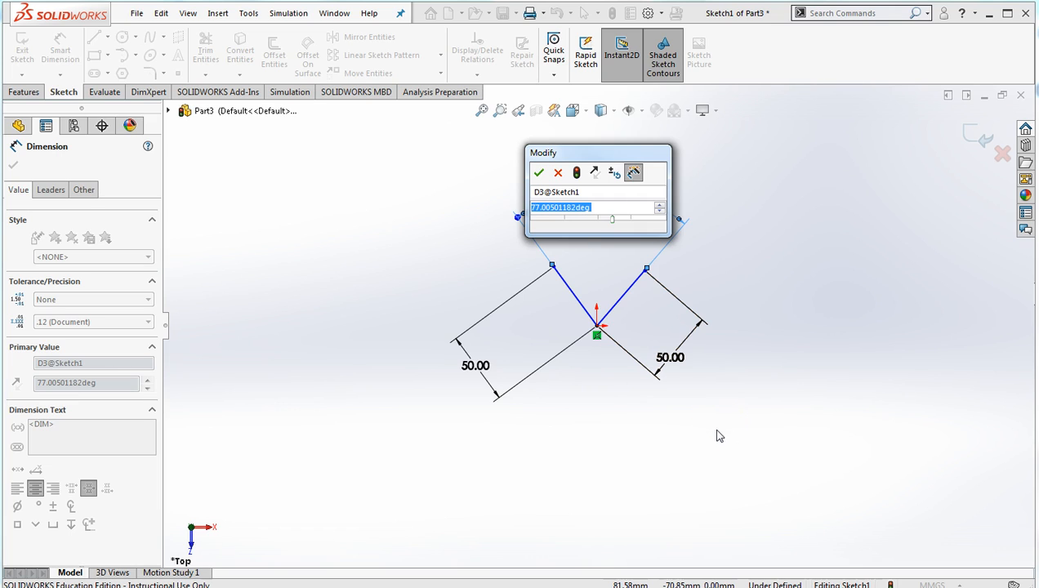
{"action": "type", "text": "50"}
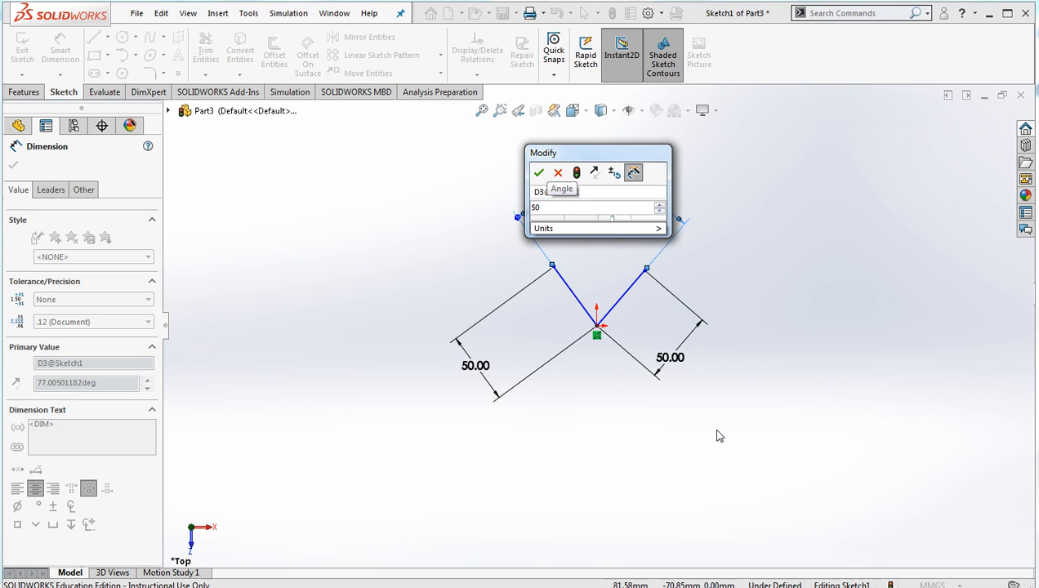
{"action": "key", "text": "Return"}
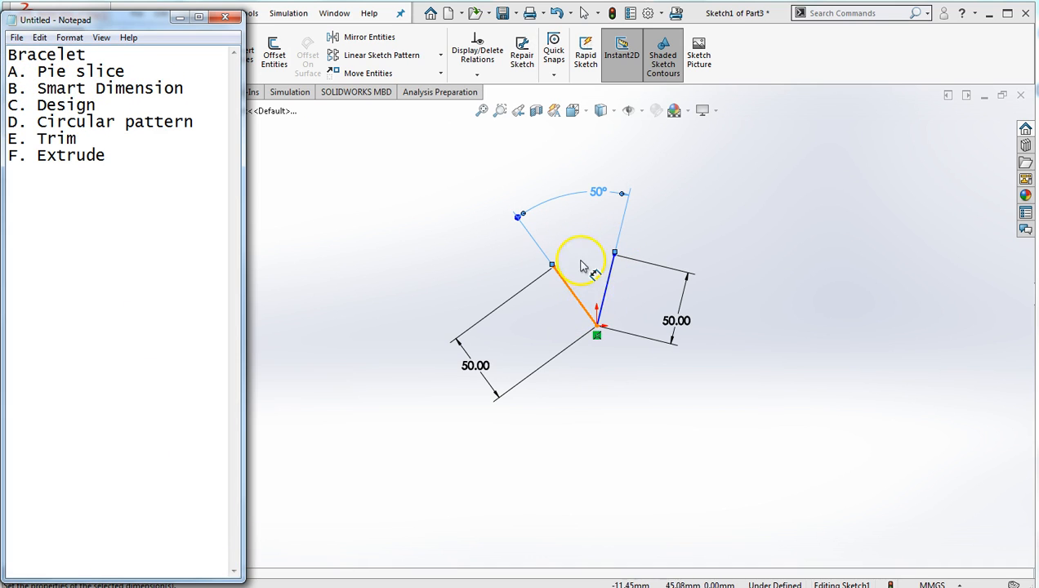
Sketch a zigzag of five connected lines joining the free ends of the V, with the last segment horizontal, to close the slice outline.
{"action": "left_click", "coordinate": [572, 291]}
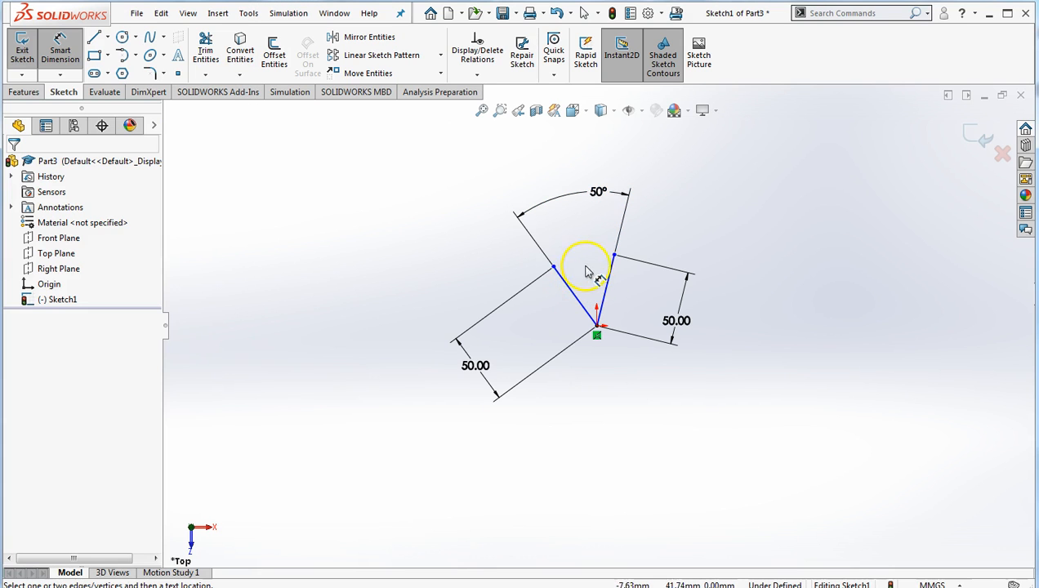
{"action": "scroll", "coordinate": [586, 268], "scroll_direction": "down", "scroll_amount": 3}
{"action": "scroll", "coordinate": [586, 268], "scroll_direction": "down", "scroll_amount": 1}
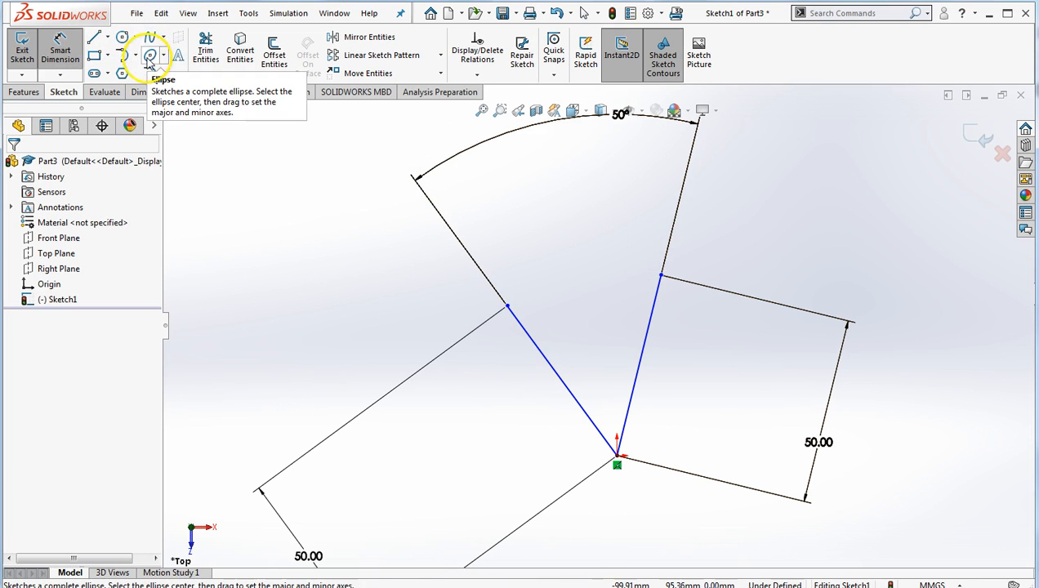
{"action": "left_click", "coordinate": [94, 38]}
{"action": "left_click", "coordinate": [507, 305]}
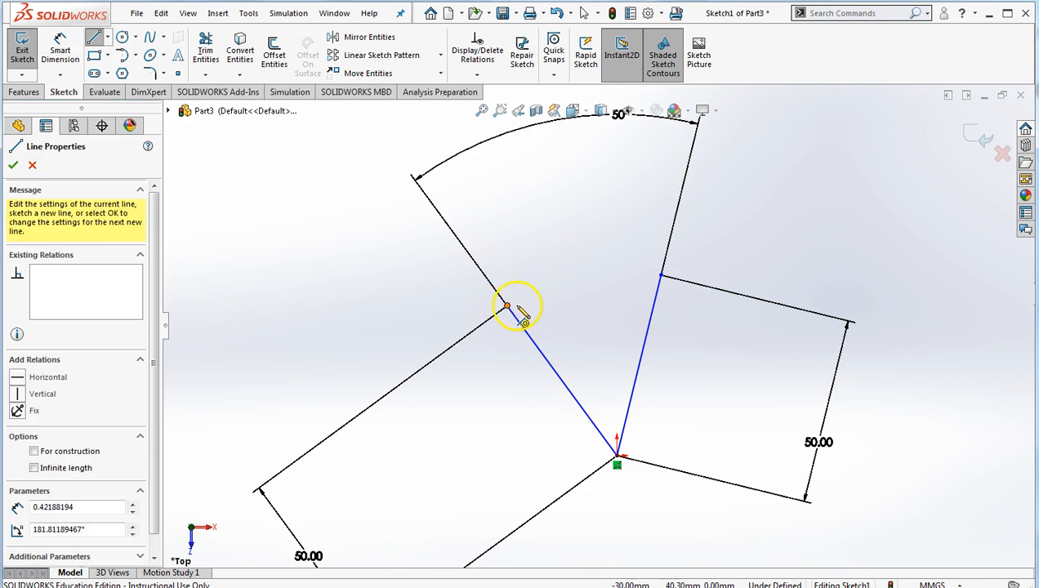
{"action": "left_click", "coordinate": [561, 286]}
{"action": "left_click", "coordinate": [508, 253]}
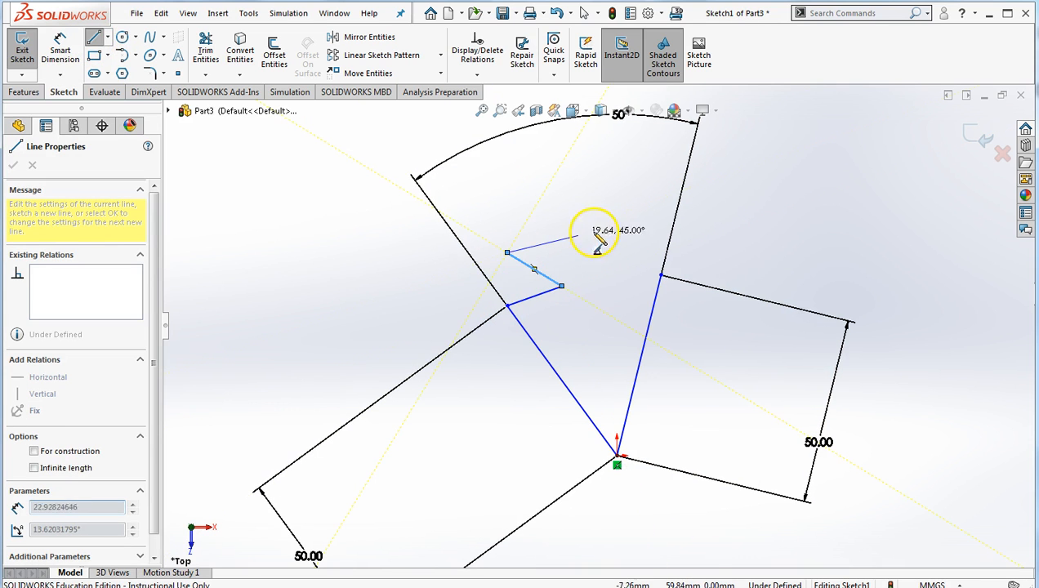
{"action": "left_click", "coordinate": [626, 225]}
{"action": "left_click", "coordinate": [614, 276]}
{"action": "left_click", "coordinate": [662, 275]}
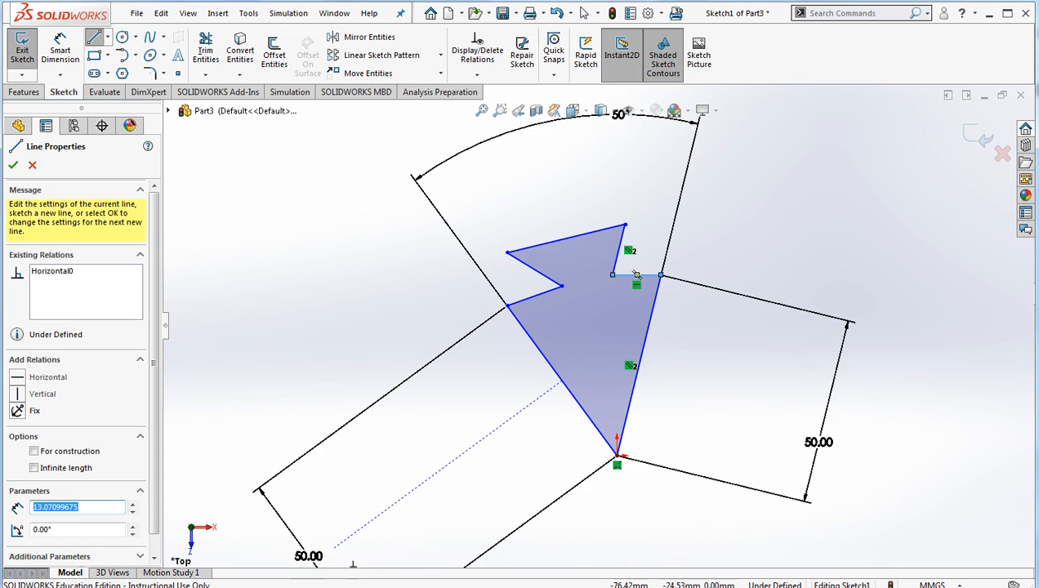
Start a circular sketch pattern about the origin and select the five zigzag lines as the entities to pattern.
{"action": "key", "text": "alt+Tab"}
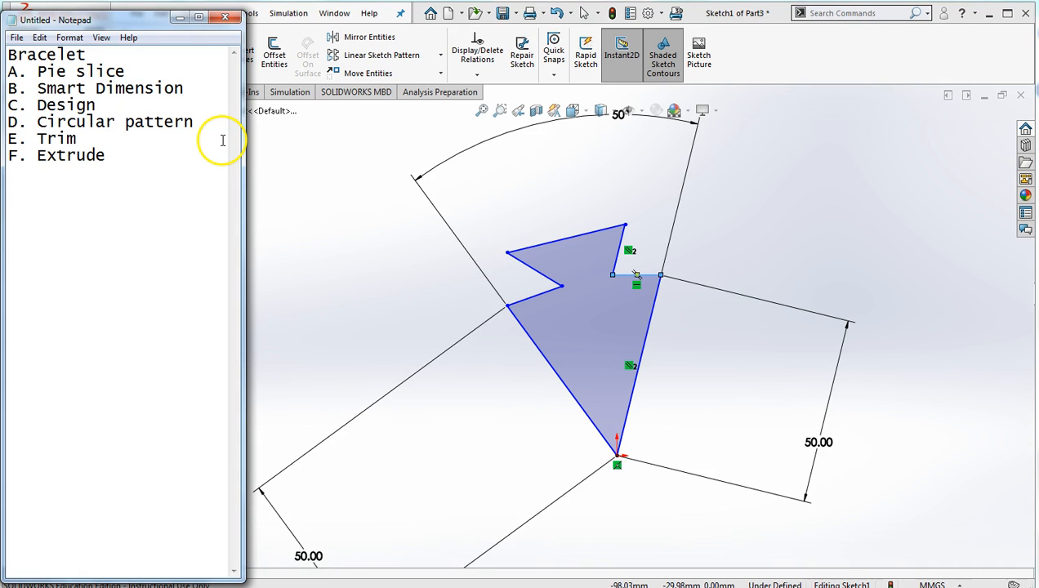
{"action": "key", "text": "alt+Tab"}
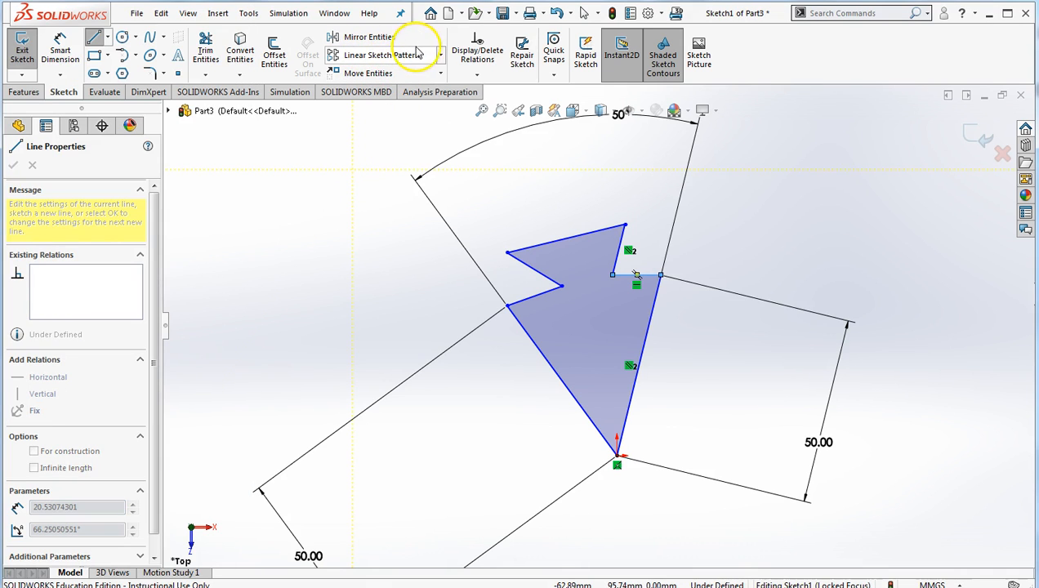
{"action": "left_click", "coordinate": [442, 55]}
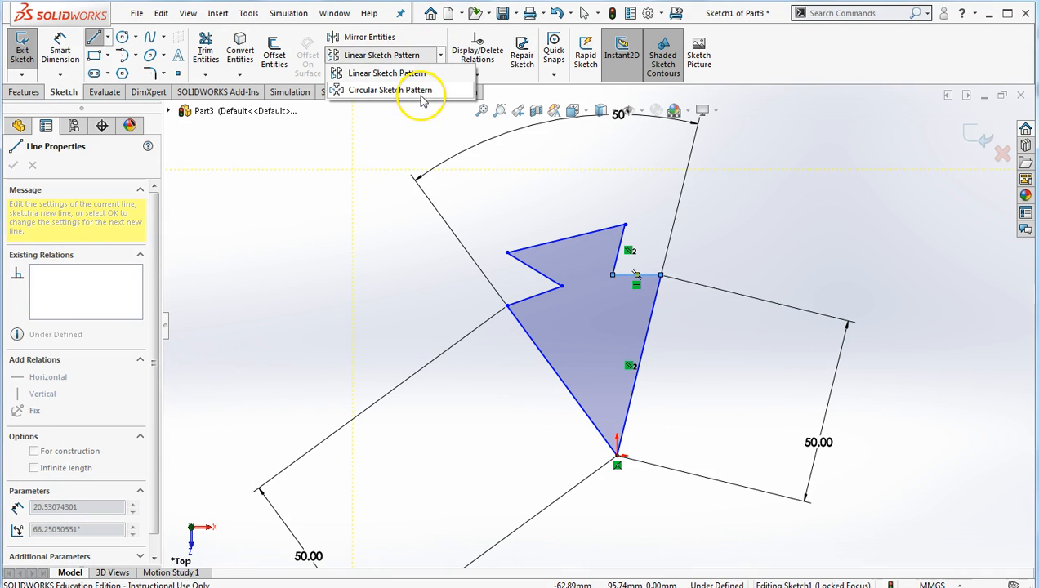
{"action": "left_click", "coordinate": [390, 90]}
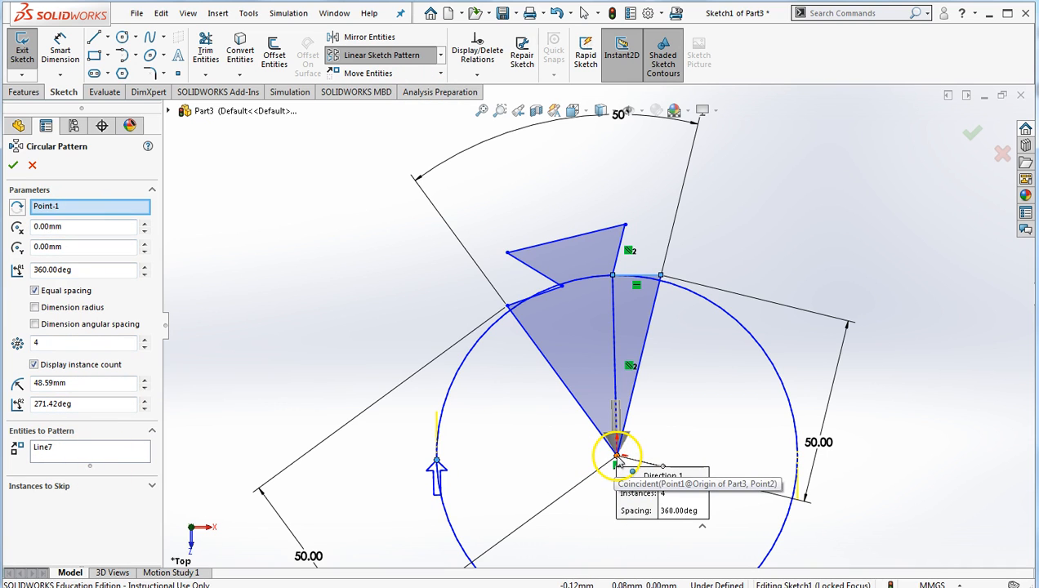
{"action": "left_click", "coordinate": [72, 206]}
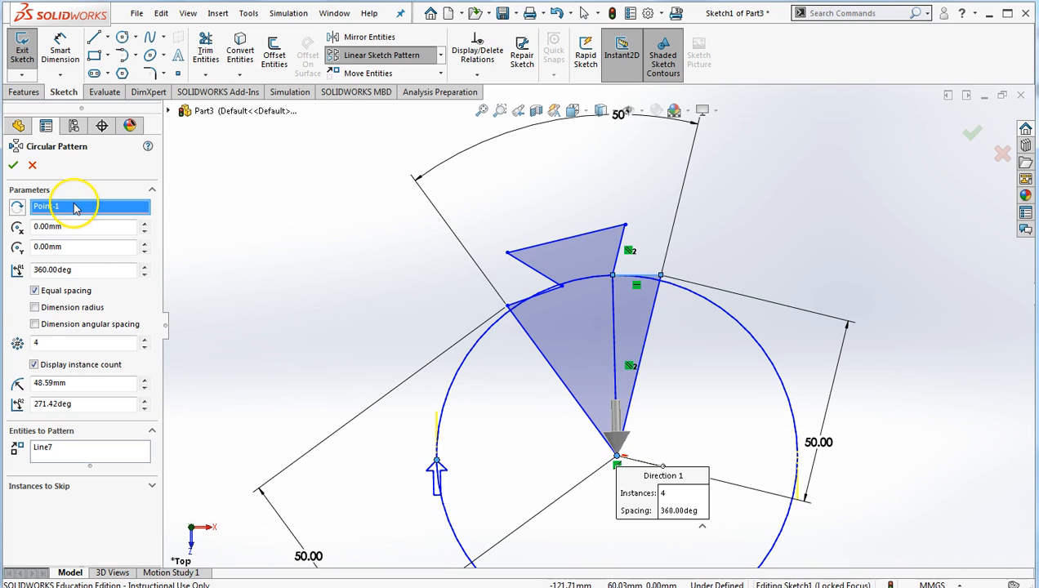
{"action": "left_click", "coordinate": [73, 452]}
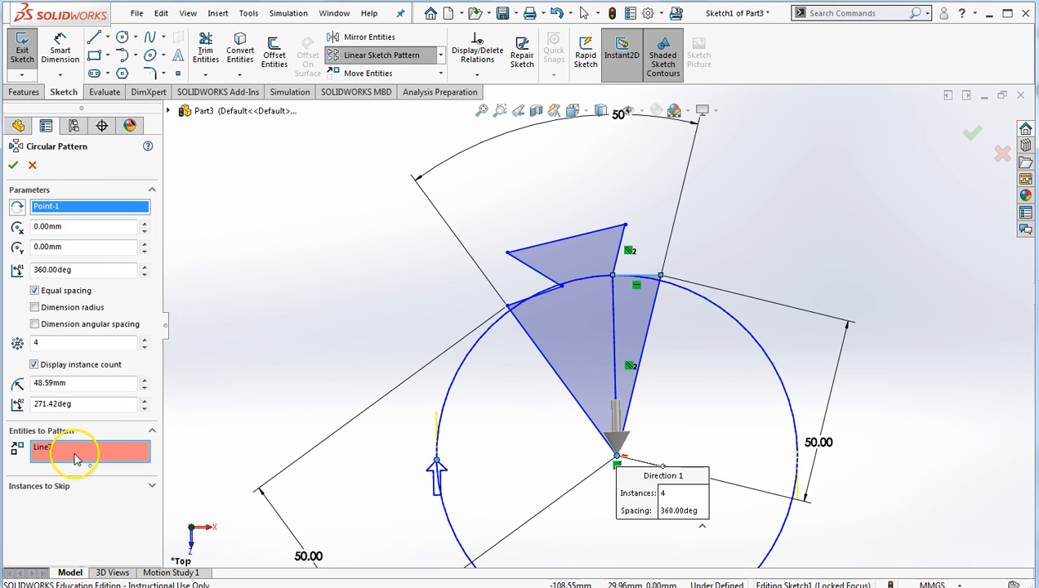
{"action": "left_click", "coordinate": [618, 258]}
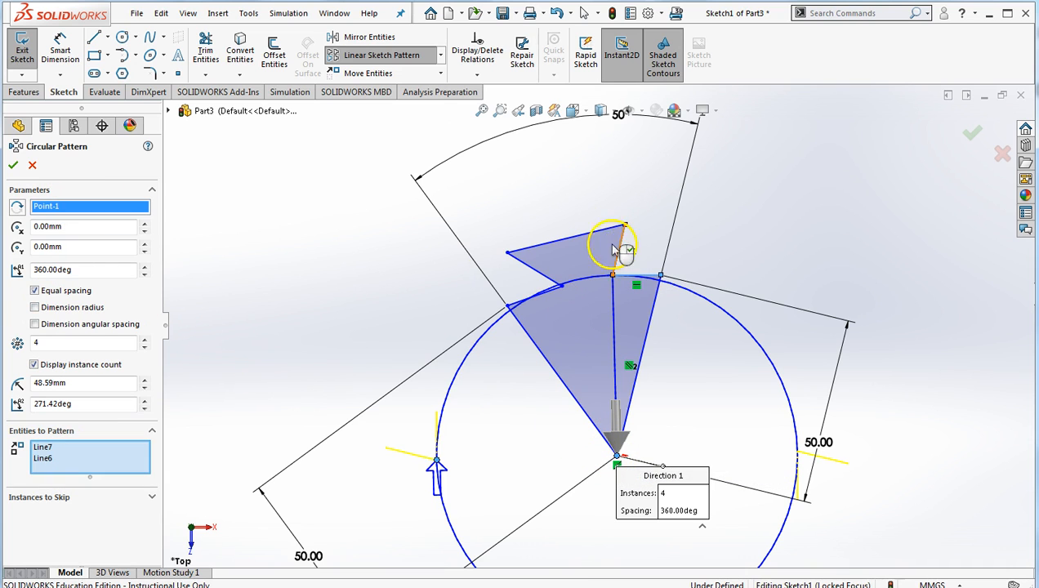
{"action": "left_click", "coordinate": [589, 235]}
{"action": "left_click", "coordinate": [535, 280]}
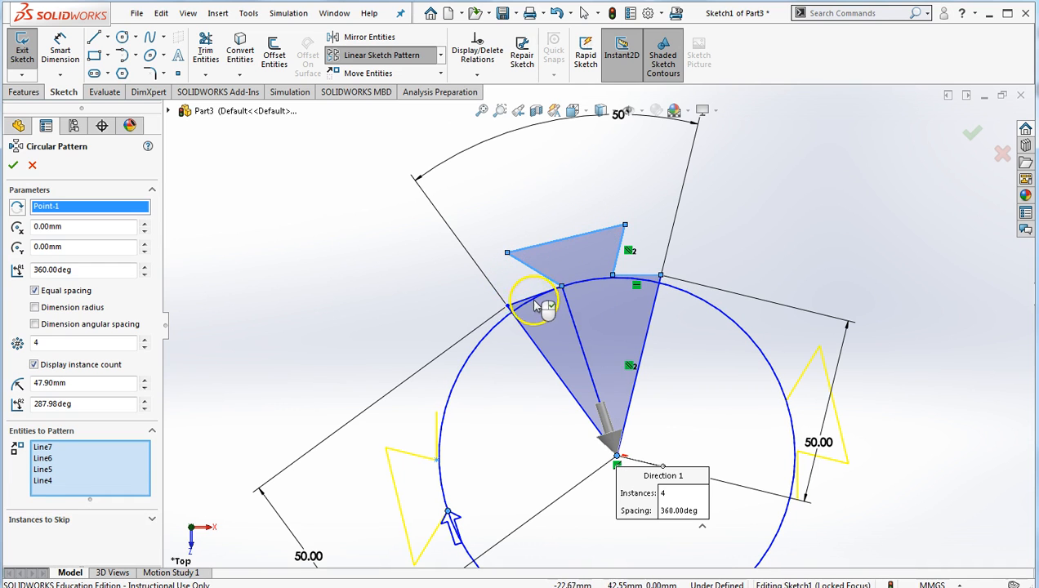
{"action": "left_click", "coordinate": [532, 304]}
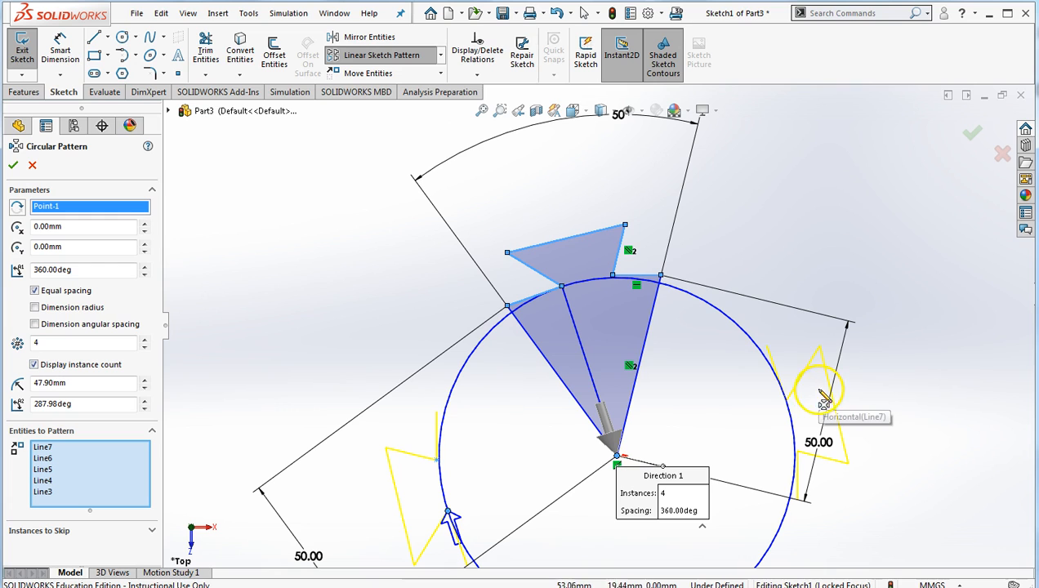
Set the circular pattern to 8 instances so that neighbouring zigzags overlap and leave no gap.
{"action": "left_click", "coordinate": [145, 340]}
{"action": "left_click", "coordinate": [144, 340]}
{"action": "left_click", "coordinate": [145, 340]}
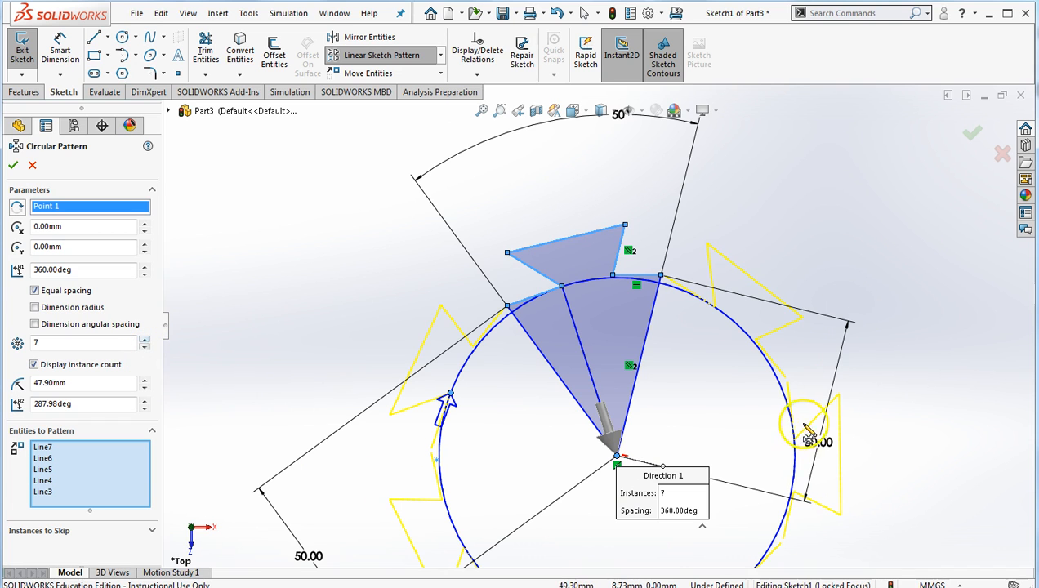
{"action": "scroll", "coordinate": [792, 384], "scroll_direction": "up", "scroll_amount": 1}
{"action": "scroll", "coordinate": [764, 391], "scroll_direction": "down", "scroll_amount": 6}
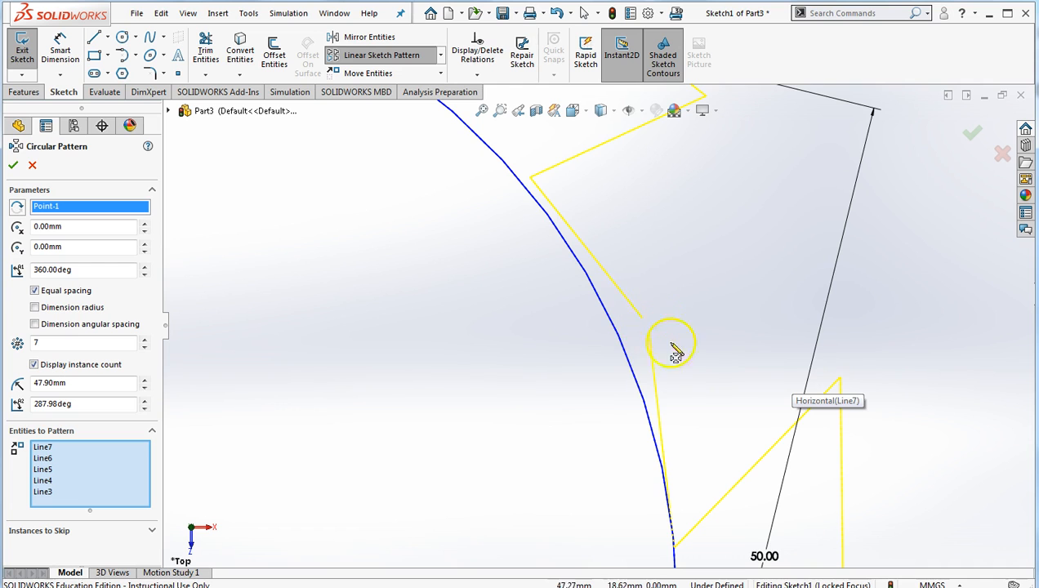
{"action": "left_click", "coordinate": [144, 340]}
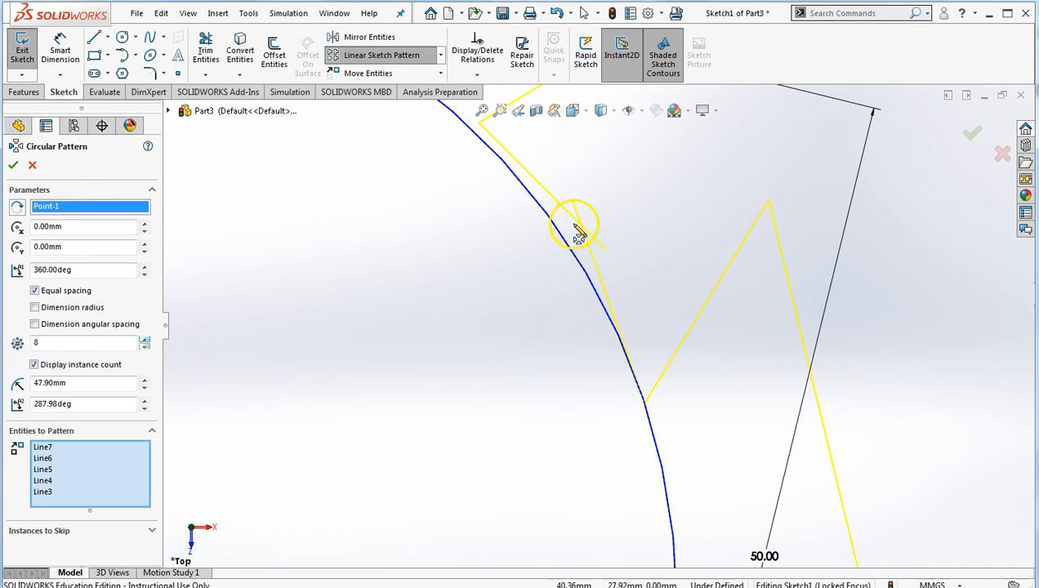
{"action": "scroll", "coordinate": [547, 313], "scroll_direction": "up", "scroll_amount": 5}
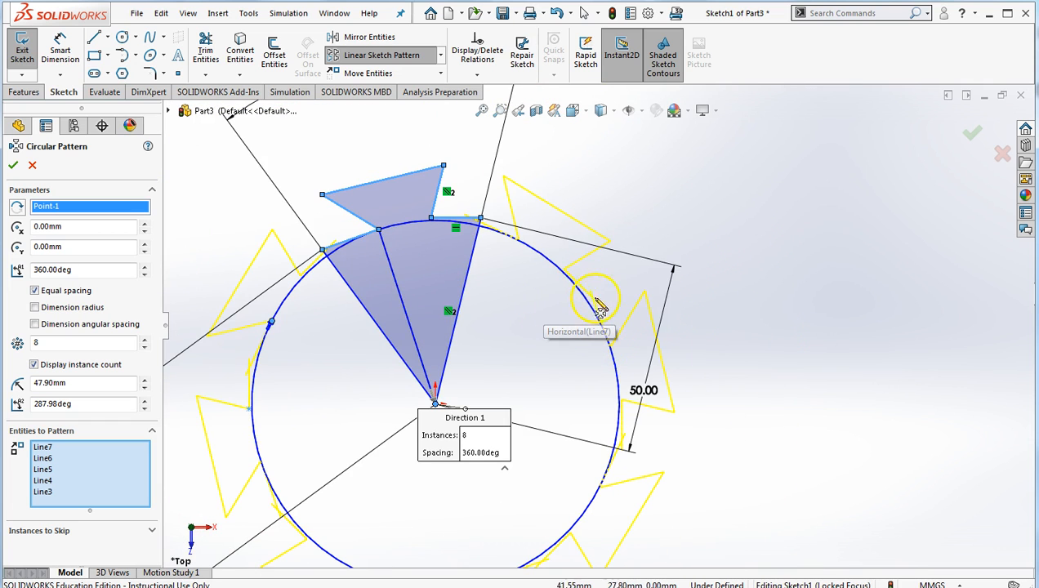
Add the two straight lines of the V to the patterned entities and apply the circular pattern.
{"action": "left_click", "coordinate": [88, 498]}
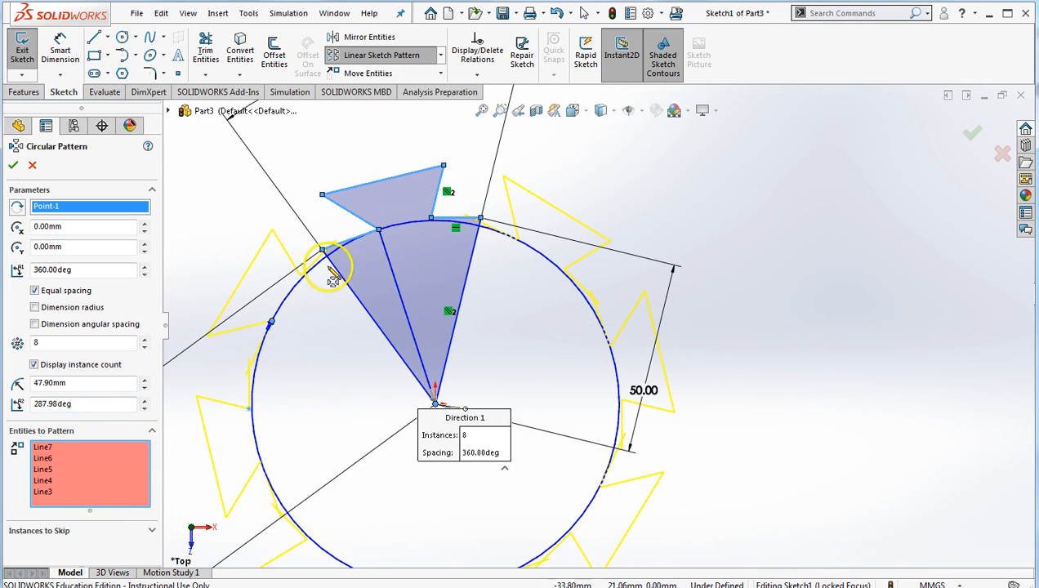
{"action": "left_click", "coordinate": [360, 306]}
{"action": "left_click", "coordinate": [468, 301]}
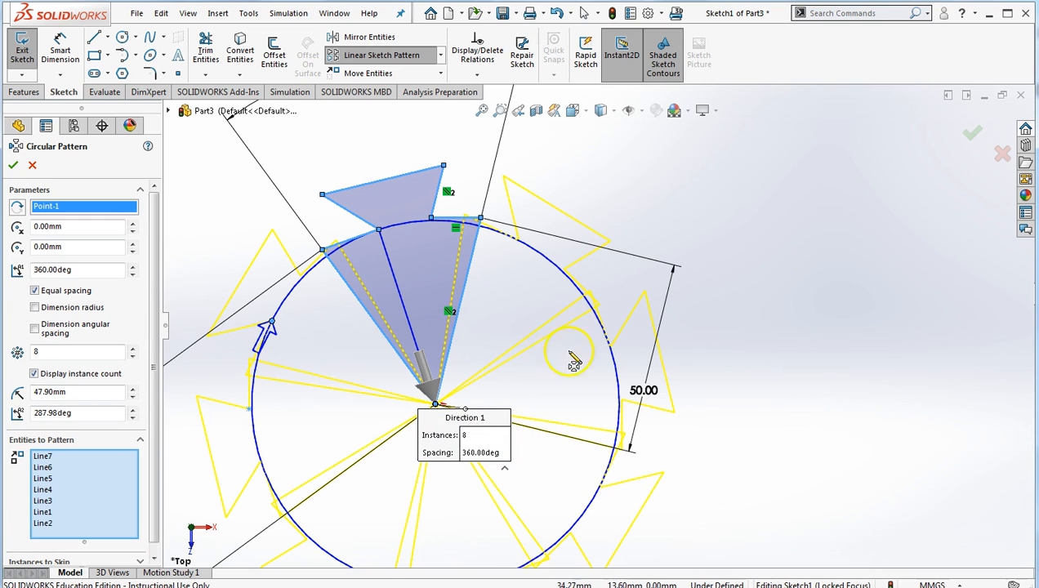
{"action": "left_click", "coordinate": [14, 165]}
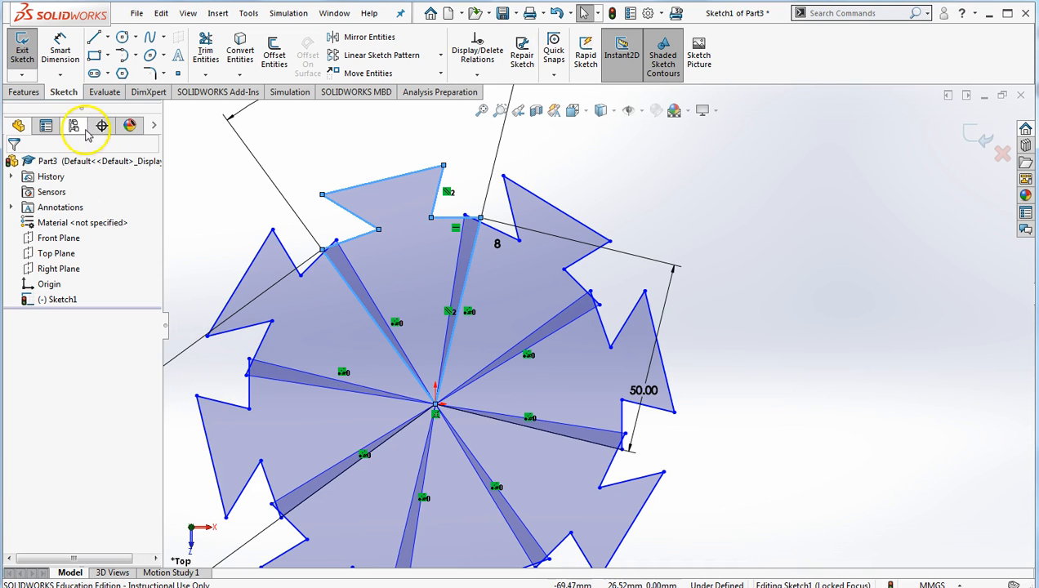
Power-trim all the radial lines inside the ring and the overlapping line ends at the ring's top junction.
{"action": "left_click", "coordinate": [206, 45]}
{"action": "mouse_move", "coordinate": [559, 393]}
{"action": "left_mouse_down"}
{"action": "mouse_move", "coordinate": [387, 327]}
{"action": "mouse_move", "coordinate": [360, 441]}
{"action": "mouse_move", "coordinate": [473, 476]}
{"action": "mouse_move", "coordinate": [497, 398]}
{"action": "left_mouse_up"}
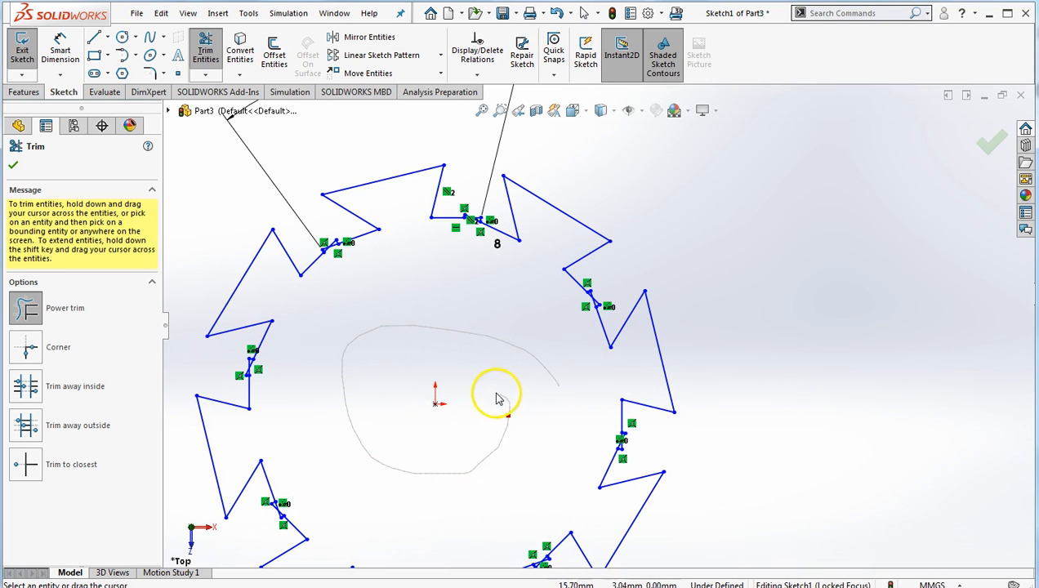
{"action": "scroll", "coordinate": [479, 221], "scroll_direction": "down", "scroll_amount": 5}
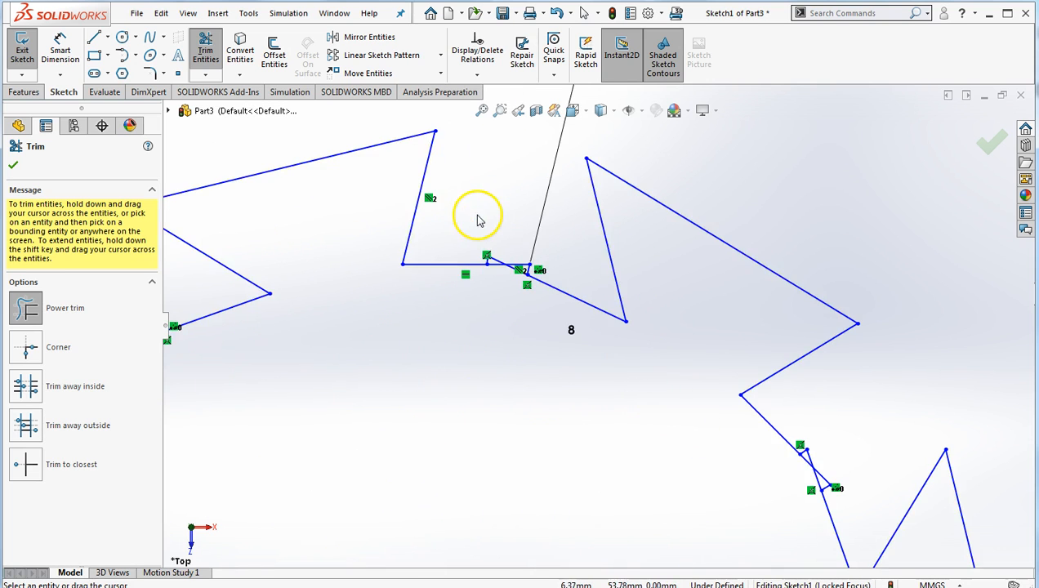
{"action": "scroll", "coordinate": [527, 278], "scroll_direction": "down", "scroll_amount": 3}
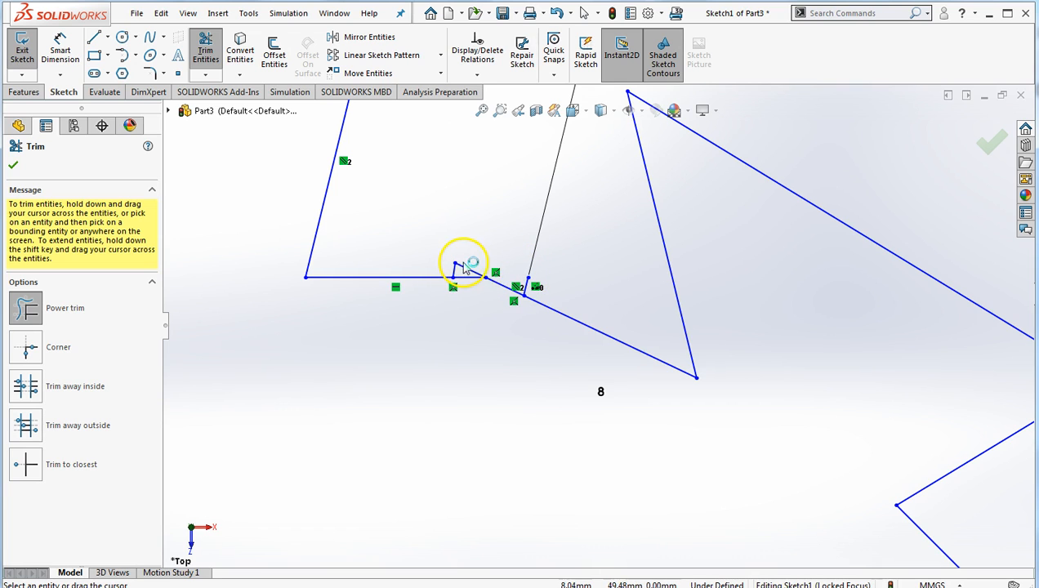
{"action": "left_click", "coordinate": [527, 283]}
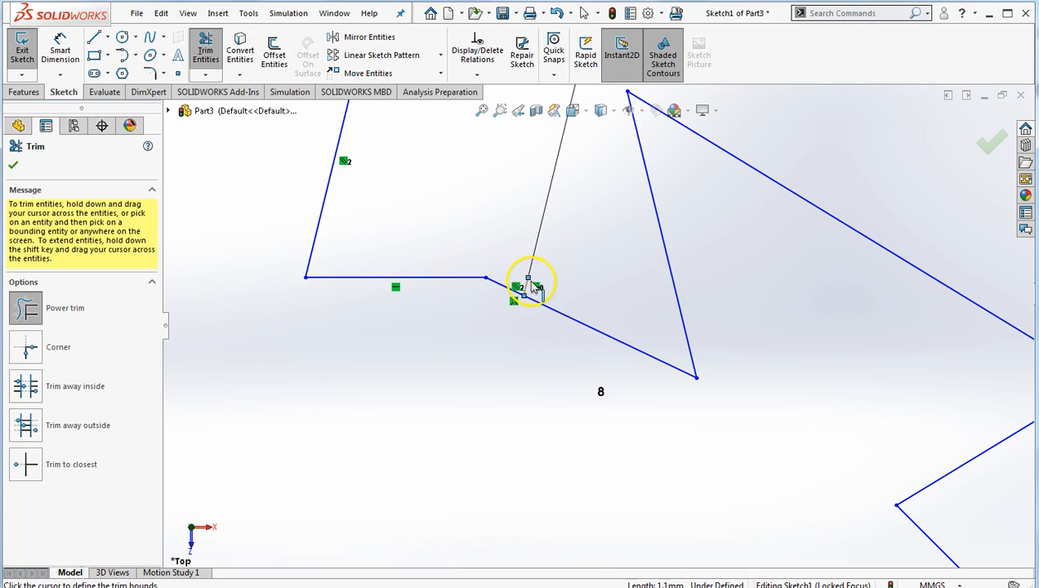
{"action": "left_click", "coordinate": [523, 291]}
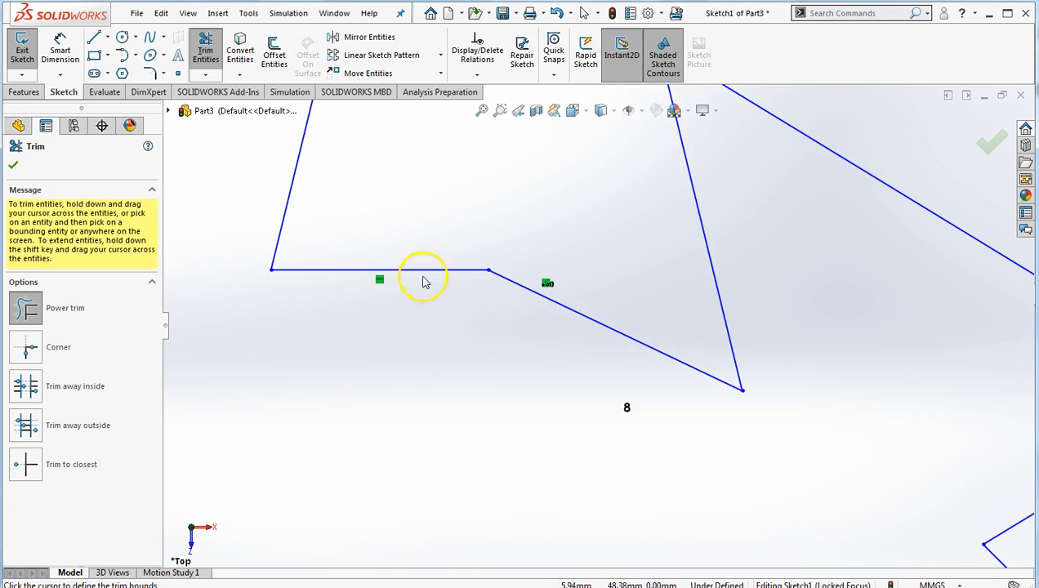
Trim the overlapping line ends at the next two junctions clockwise around the ring.
{"action": "scroll", "coordinate": [647, 367], "scroll_direction": "up", "scroll_amount": 4}
{"action": "scroll", "coordinate": [724, 425], "scroll_direction": "down", "scroll_amount": 2}
{"action": "scroll", "coordinate": [707, 403], "scroll_direction": "down", "scroll_amount": 6}
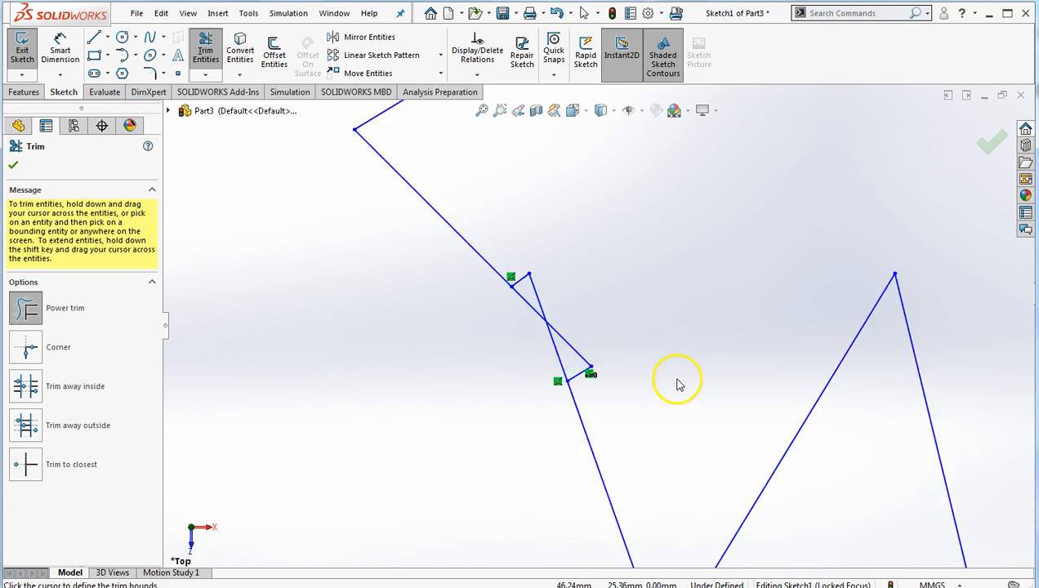
{"action": "left_click_drag", "start_coordinate": [479, 243], "coordinate": [498, 262]}
{"action": "scroll", "coordinate": [597, 448], "scroll_direction": "up", "scroll_amount": 5}
{"action": "scroll", "coordinate": [621, 392], "scroll_direction": "down", "scroll_amount": 6}
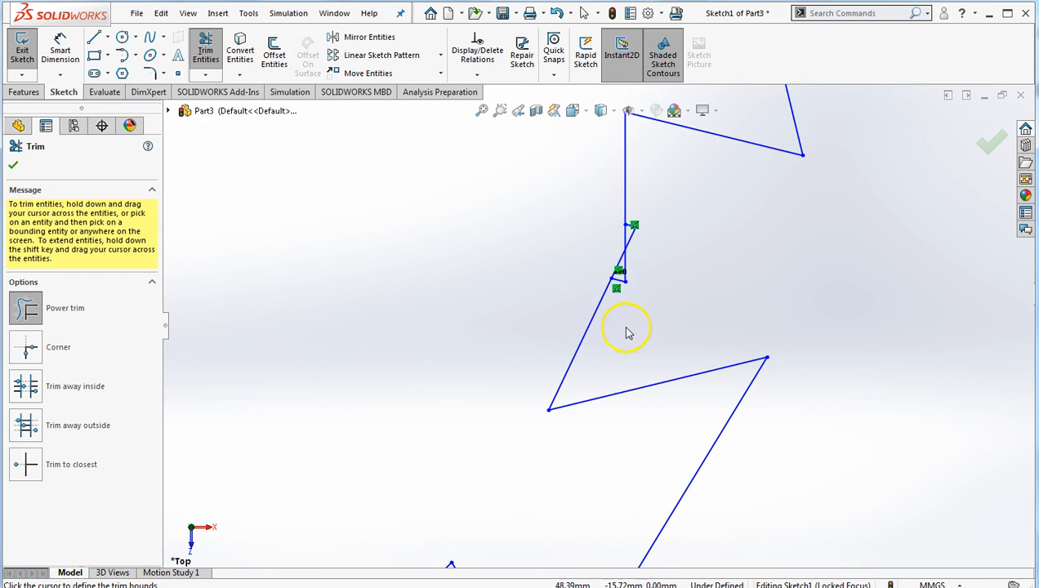
{"action": "left_click_drag", "start_coordinate": [621, 295], "coordinate": [617, 304]}
Trim the overlapping line ends at a junction on the ring's lower side, and orient the view flat to the sketch from below.
{"action": "mouse_move", "coordinate": [472, 443]}
{"action": "middle_mouse_down"}
{"action": "mouse_move", "coordinate": [625, 199]}
{"action": "mouse_move", "coordinate": [616, 209]}
{"action": "middle_mouse_up"}
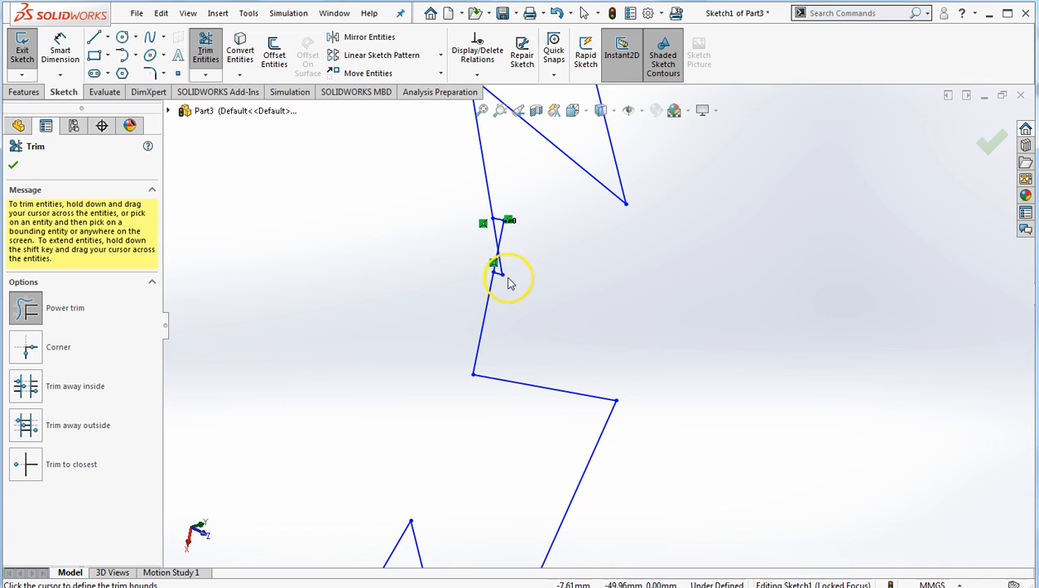
{"action": "left_click_drag", "start_coordinate": [504, 247], "coordinate": [496, 213]}
{"action": "left_click", "coordinate": [587, 110]}
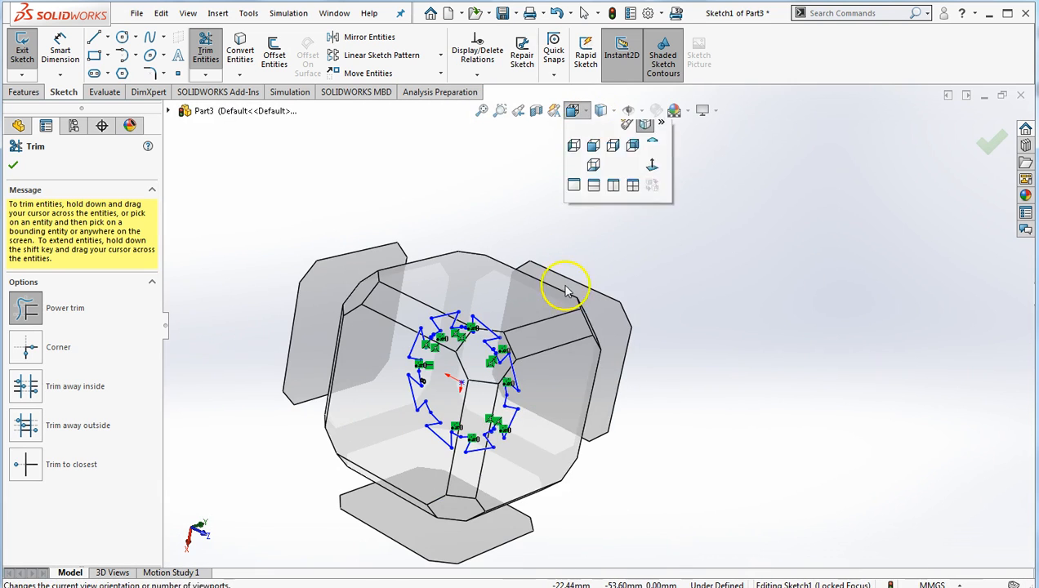
{"action": "left_click", "coordinate": [397, 411]}
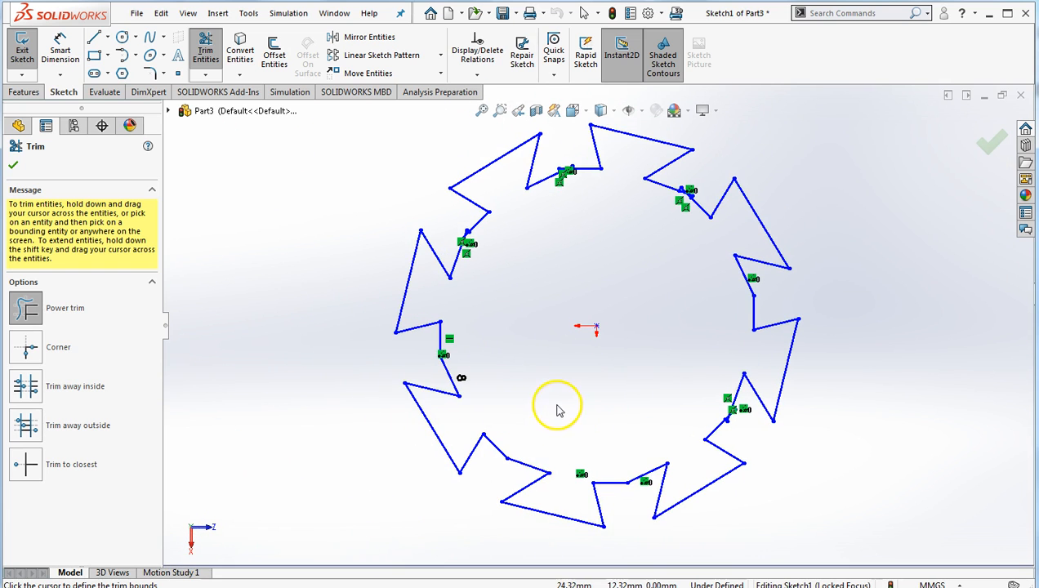
Trim the overlapping line ends at the ring's upper-right and top junctions, leaving single corners.
{"action": "scroll", "coordinate": [685, 199], "scroll_direction": "up", "scroll_amount": 10}
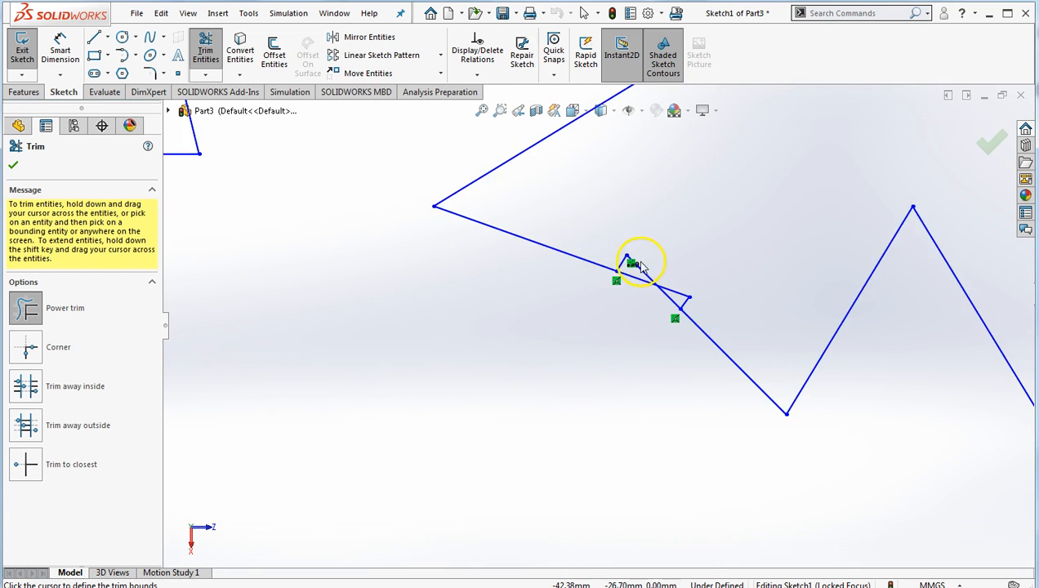
{"action": "left_click_drag", "start_coordinate": [720, 348], "coordinate": [727, 354]}
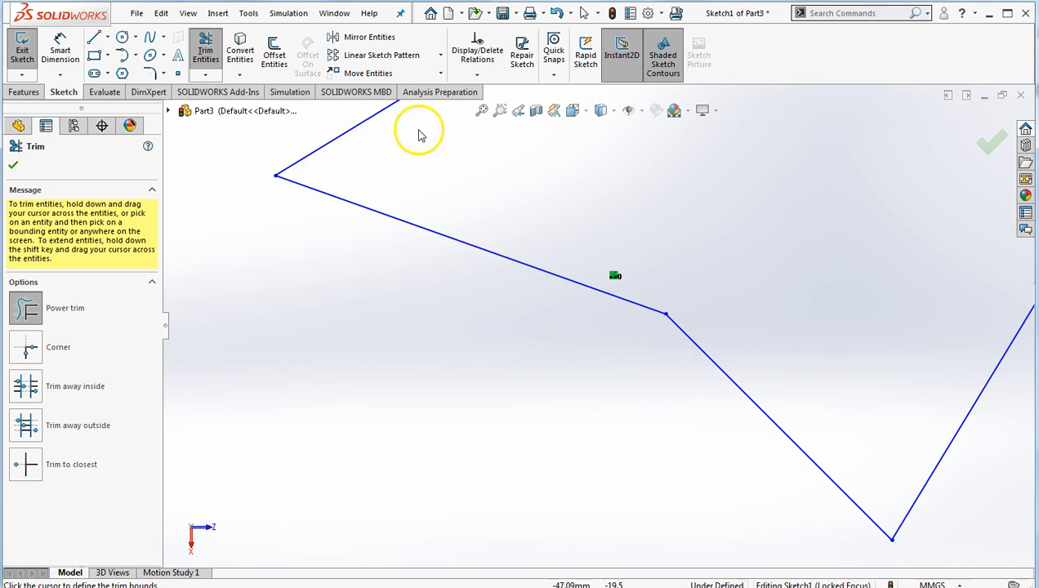
{"action": "scroll", "coordinate": [418, 135], "scroll_direction": "up", "scroll_amount": 7}
{"action": "mouse_move", "coordinate": [288, 263]}
{"action": "left_mouse_down"}
{"action": "mouse_move", "coordinate": [304, 254]}
{"action": "mouse_move", "coordinate": [329, 262]}
{"action": "mouse_move", "coordinate": [313, 249]}
{"action": "left_mouse_up"}
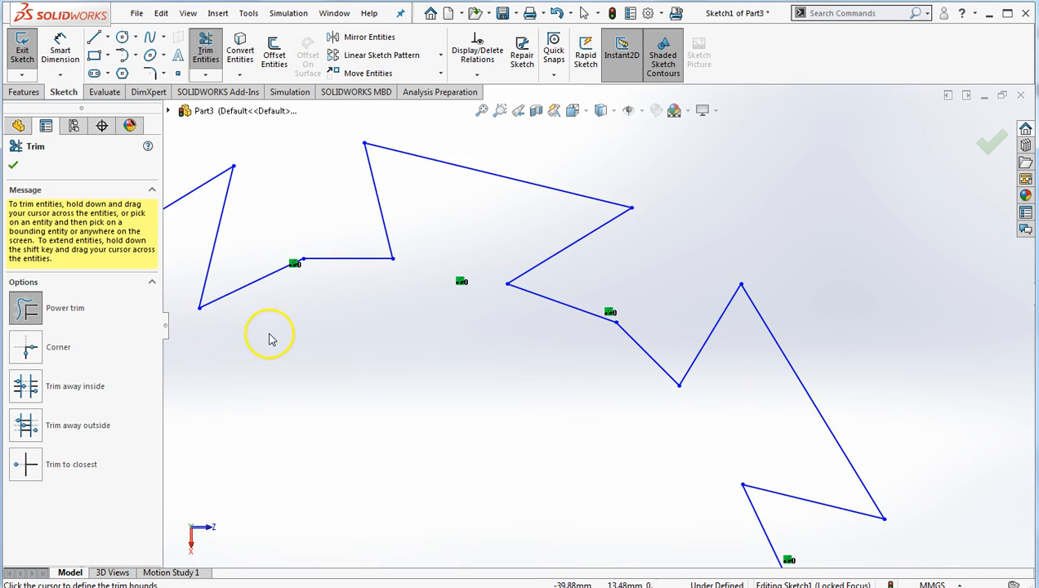
Trim the overlapping line ends at the ring's upper-left junction.
{"action": "scroll", "coordinate": [261, 332], "scroll_direction": "up", "scroll_amount": 1}
{"action": "middle_click_drag", "start_coordinate": [253, 345], "coordinate": [366, 314], "text": "shift"}
{"action": "scroll", "coordinate": [323, 356], "scroll_direction": "up", "scroll_amount": 1}
{"action": "mouse_move", "coordinate": [322, 355]}
{"action": "middle_mouse_down", "text": "ctrl"}
{"action": "mouse_move", "coordinate": [385, 349]}
{"action": "mouse_move", "coordinate": [789, 234]}
{"action": "mouse_move", "coordinate": [808, 198]}
{"action": "middle_mouse_up", "text": "ctrl"}
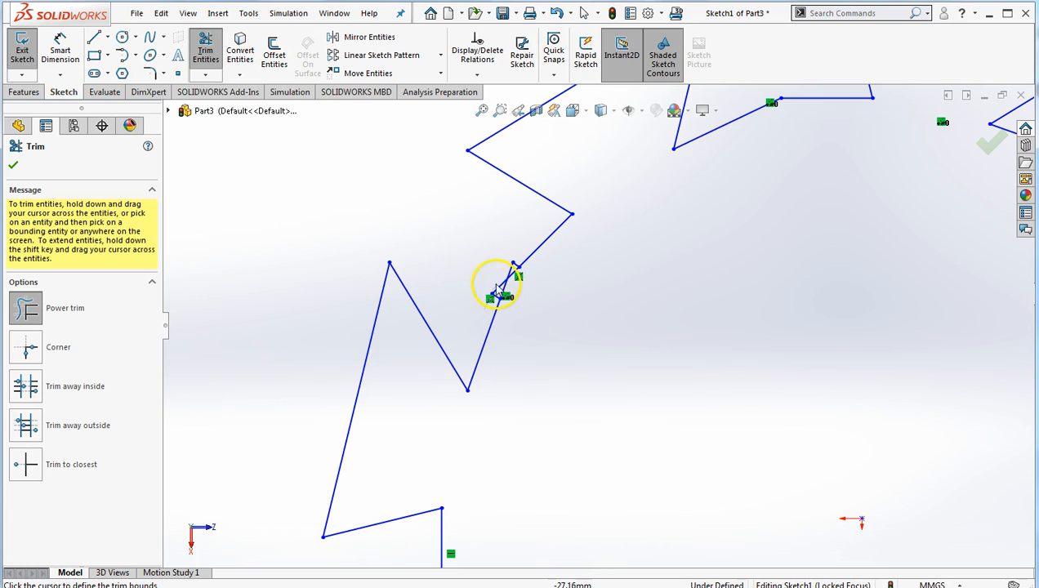
{"action": "left_click_drag", "start_coordinate": [493, 300], "coordinate": [496, 277]}
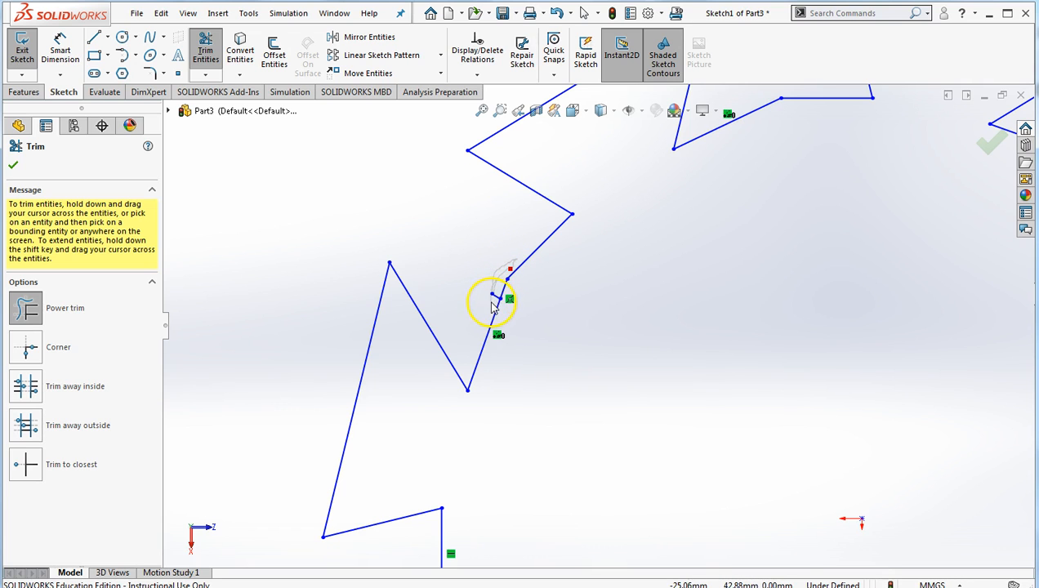
Trim the overlapping line ends at the ring's remaining lower-right junction to close the outline.
{"action": "mouse_move", "coordinate": [451, 508]}
{"action": "middle_mouse_down", "text": "ctrl"}
{"action": "mouse_move", "coordinate": [522, 240]}
{"action": "mouse_move", "coordinate": [512, 90]}
{"action": "middle_mouse_up", "text": "ctrl"}
{"action": "mouse_move", "coordinate": [743, 479]}
{"action": "middle_mouse_down", "text": "ctrl"}
{"action": "mouse_move", "coordinate": [474, 327]}
{"action": "mouse_move", "coordinate": [363, 332]}
{"action": "middle_mouse_up", "text": "ctrl"}
{"action": "scroll", "coordinate": [363, 332], "scroll_direction": "up", "scroll_amount": 1}
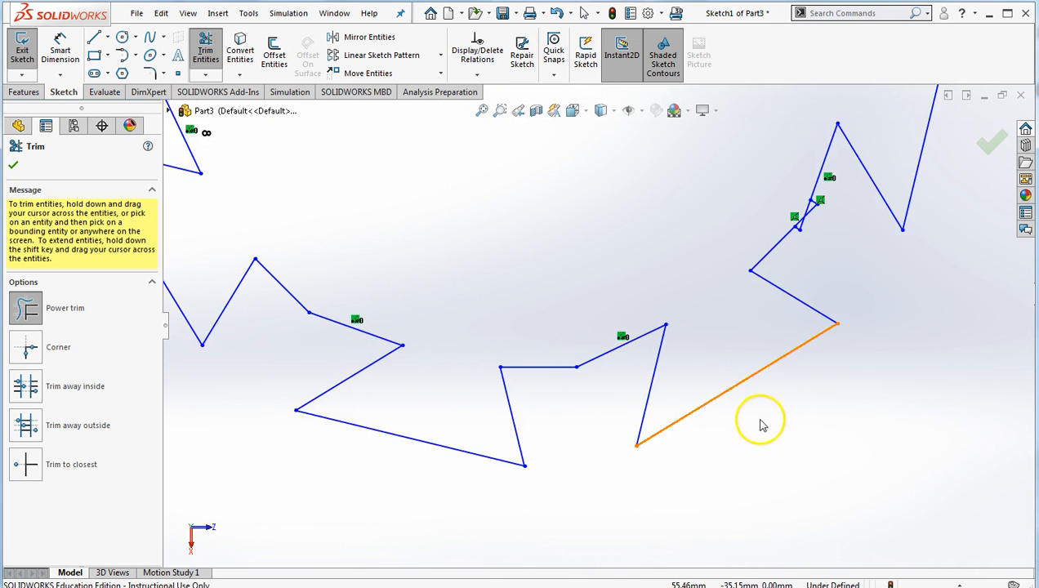
{"action": "middle_click_drag", "start_coordinate": [748, 425], "coordinate": [591, 515], "text": "ctrl"}
{"action": "scroll", "coordinate": [591, 515], "scroll_direction": "up", "scroll_amount": 1}
{"action": "scroll", "coordinate": [646, 327], "scroll_direction": "down", "scroll_amount": 3}
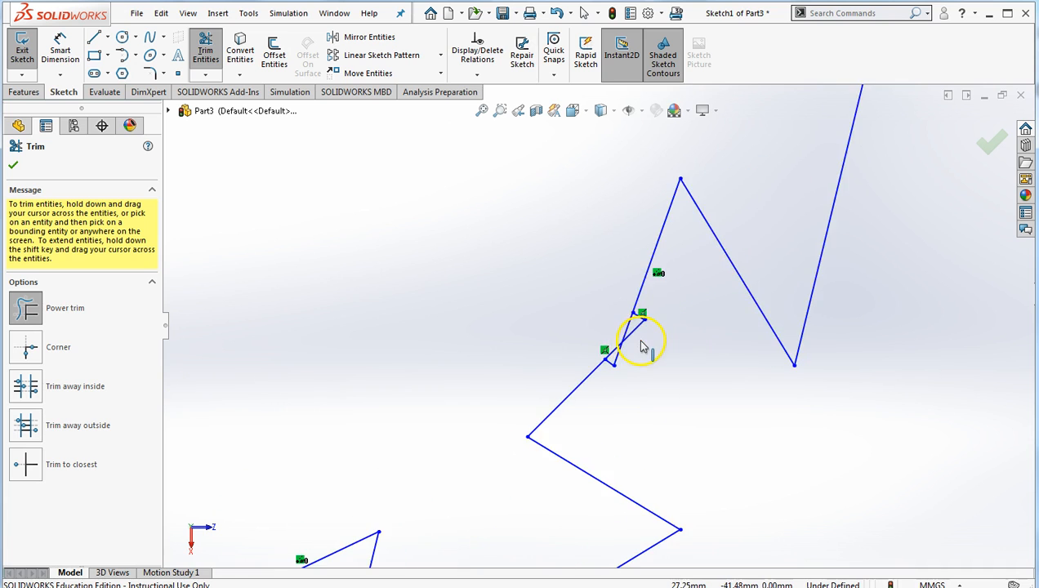
{"action": "left_click_drag", "start_coordinate": [598, 378], "coordinate": [594, 395]}
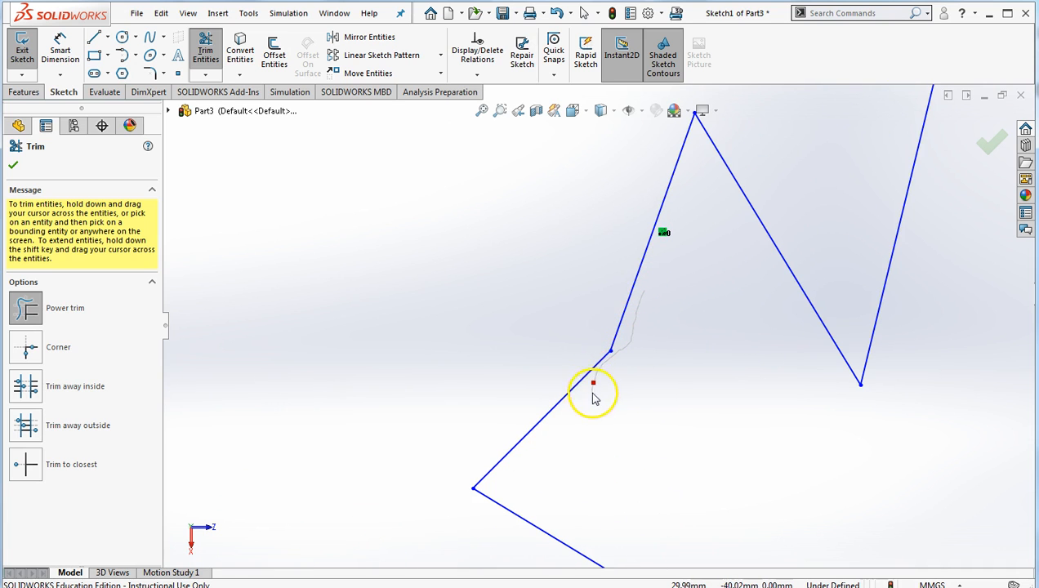
{"action": "scroll", "coordinate": [613, 396], "scroll_direction": "up", "scroll_amount": 5}
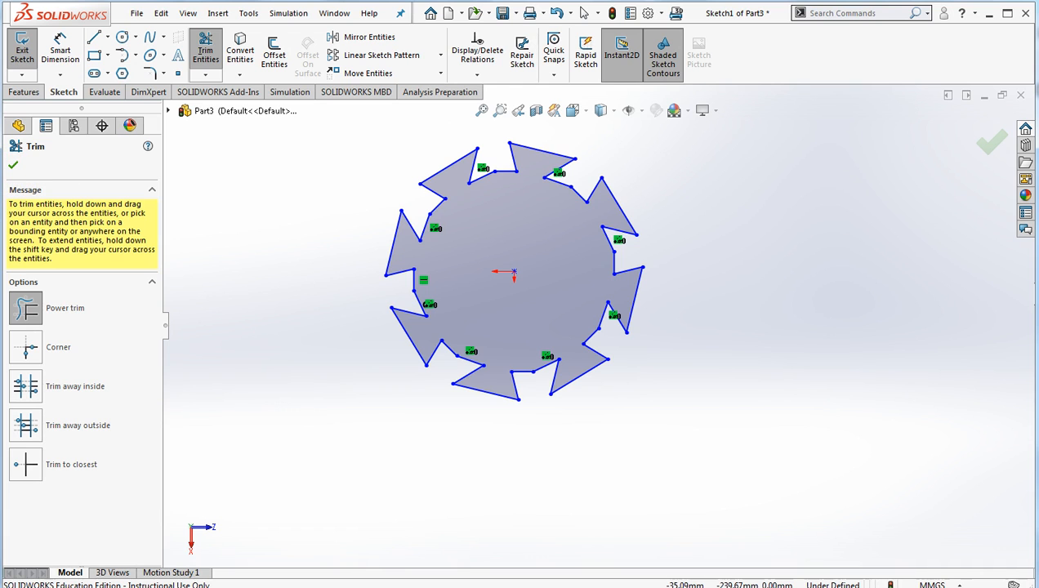
Exit the trimmed sketch and extrude its closed zigzag outline upward as a Blind boss 24 mm deep.
{"action": "left_click", "coordinate": [991, 147]}
{"action": "left_click", "coordinate": [987, 140]}
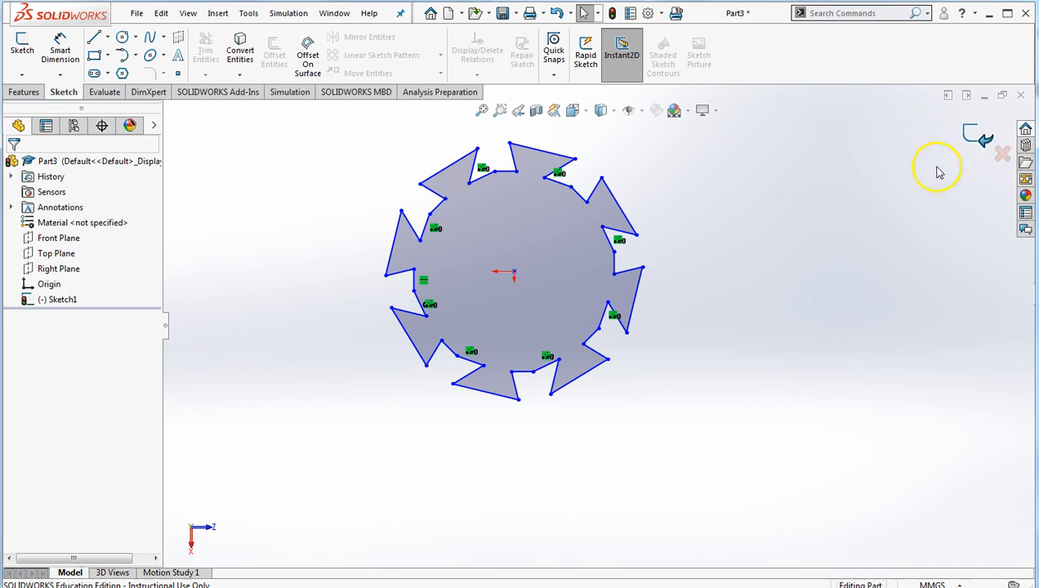
{"action": "middle_click_drag", "start_coordinate": [658, 505], "coordinate": [576, 318]}
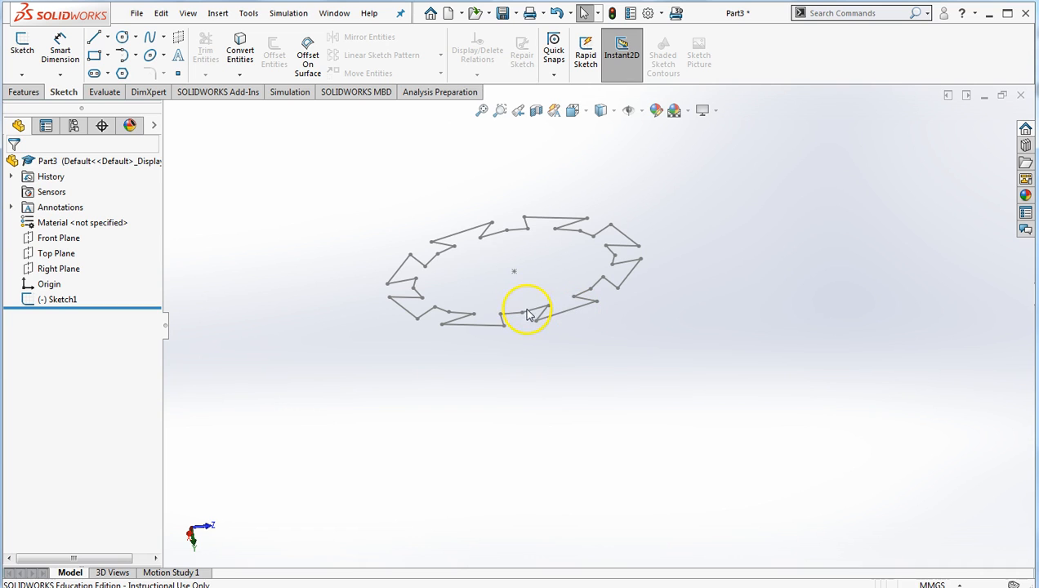
{"action": "left_click", "coordinate": [23, 92]}
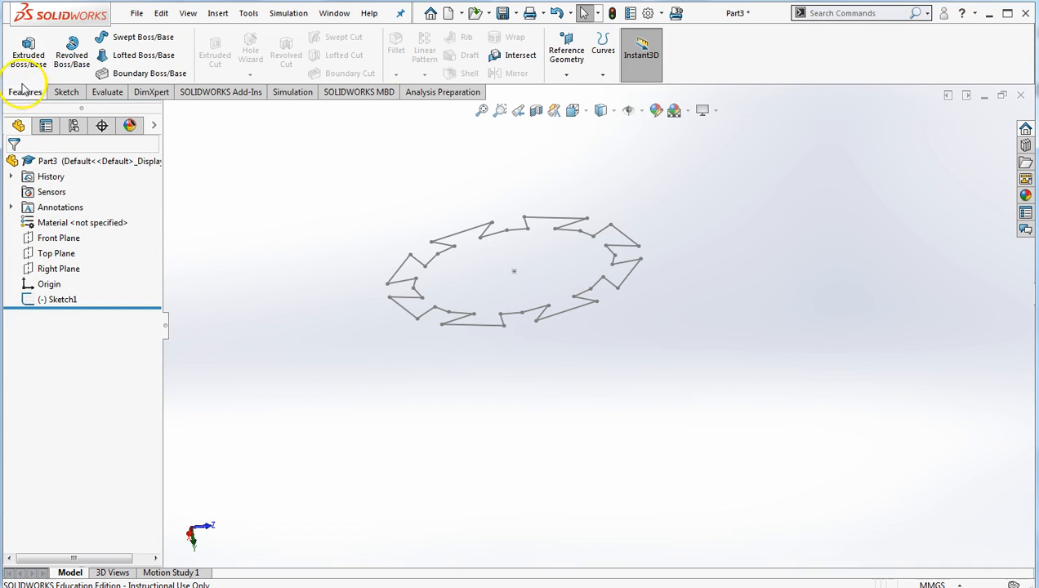
{"action": "left_click", "coordinate": [29, 49]}
{"action": "left_click", "coordinate": [485, 330]}
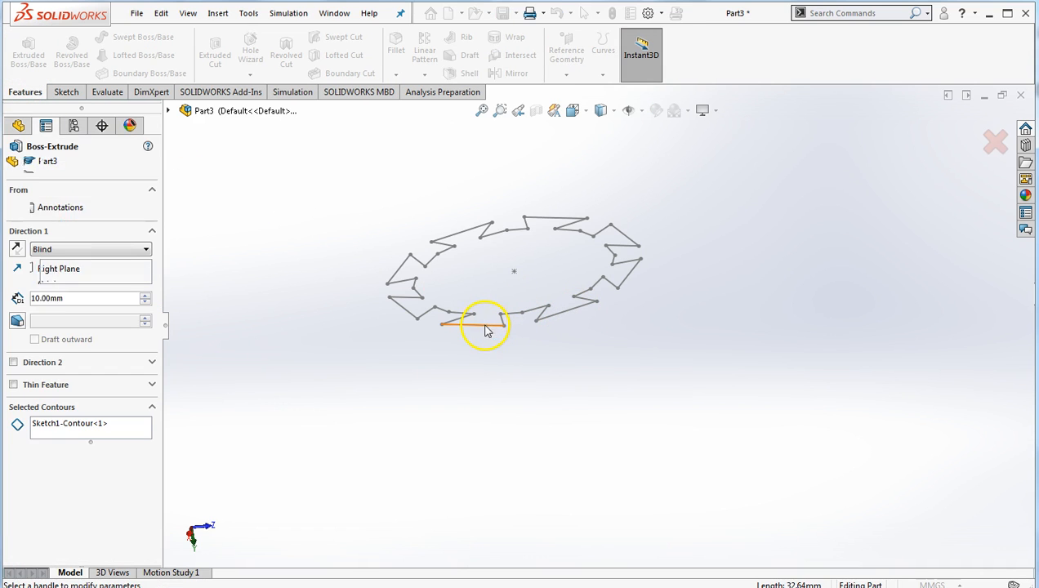
{"action": "mouse_move", "coordinate": [597, 475]}
{"action": "middle_mouse_down"}
{"action": "mouse_move", "coordinate": [541, 114]}
{"action": "mouse_move", "coordinate": [584, 279]}
{"action": "mouse_move", "coordinate": [572, 294]}
{"action": "middle_mouse_up"}
{"action": "left_click_drag", "start_coordinate": [515, 245], "coordinate": [518, 231]}
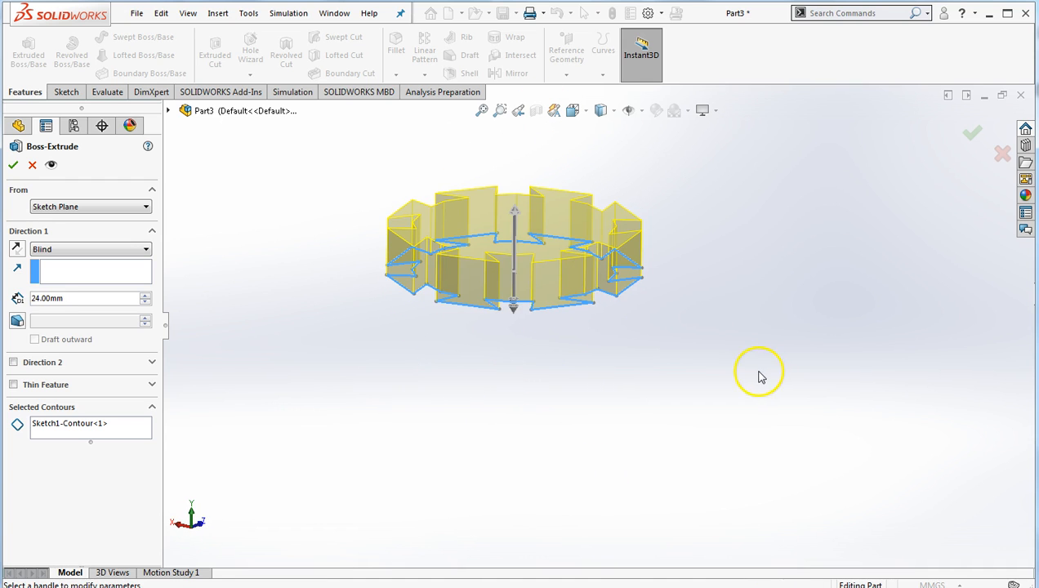
{"action": "left_click", "coordinate": [969, 133]}
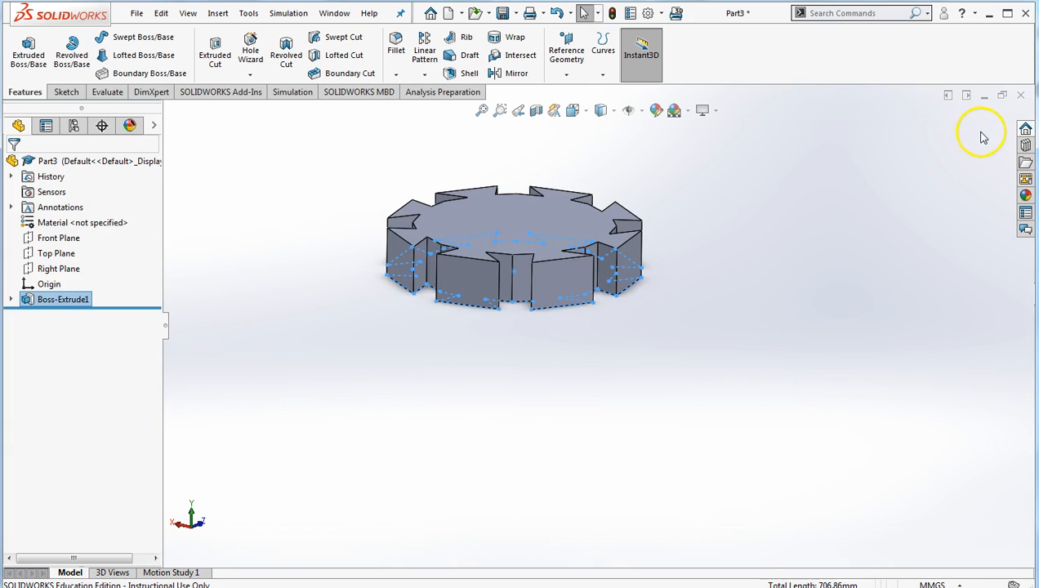
{"action": "middle_click_drag", "start_coordinate": [581, 405], "coordinate": [482, 447]}
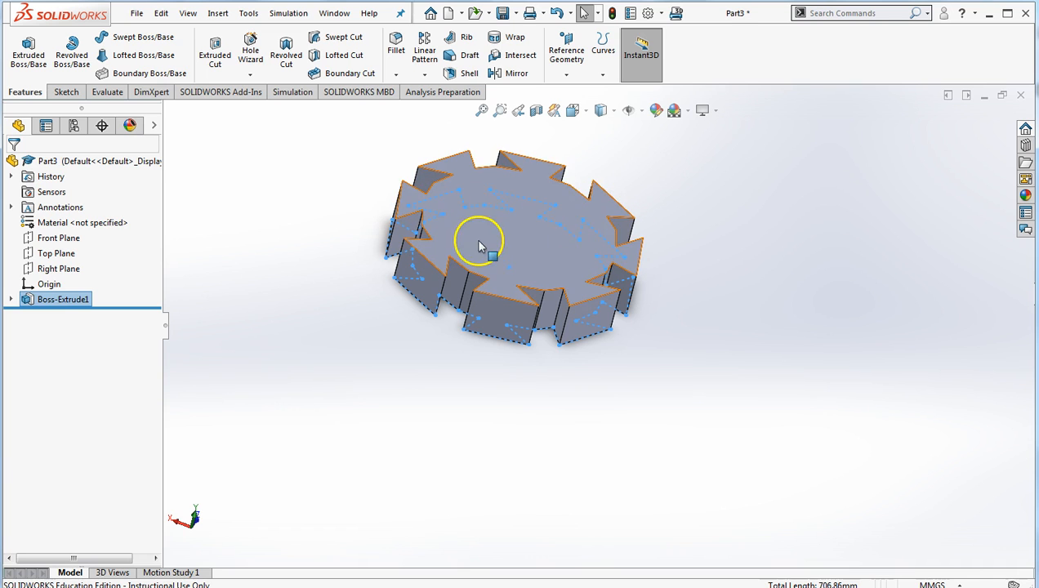
{"action": "middle_click_drag", "start_coordinate": [527, 271], "coordinate": [584, 196]}
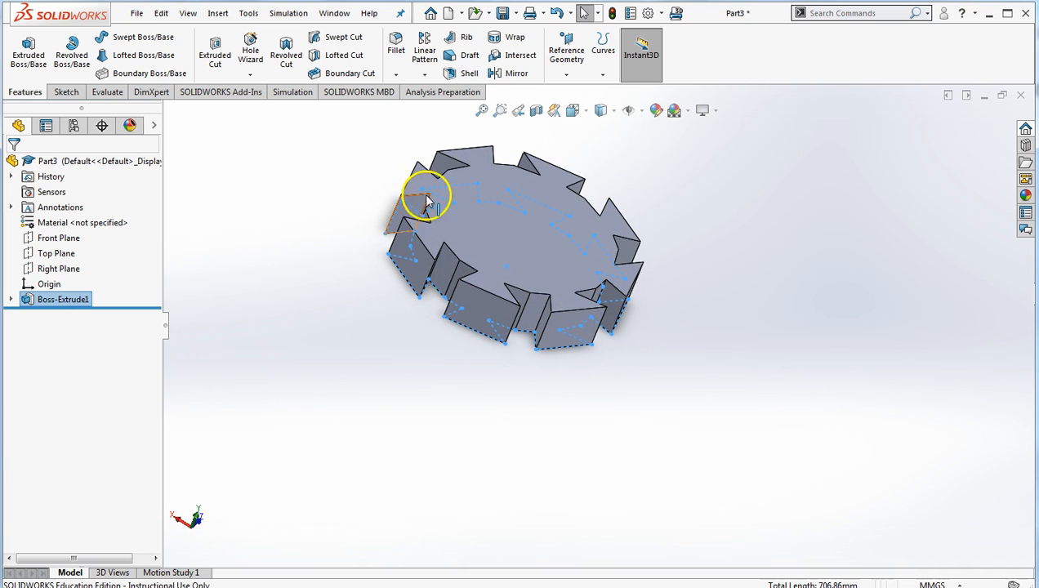